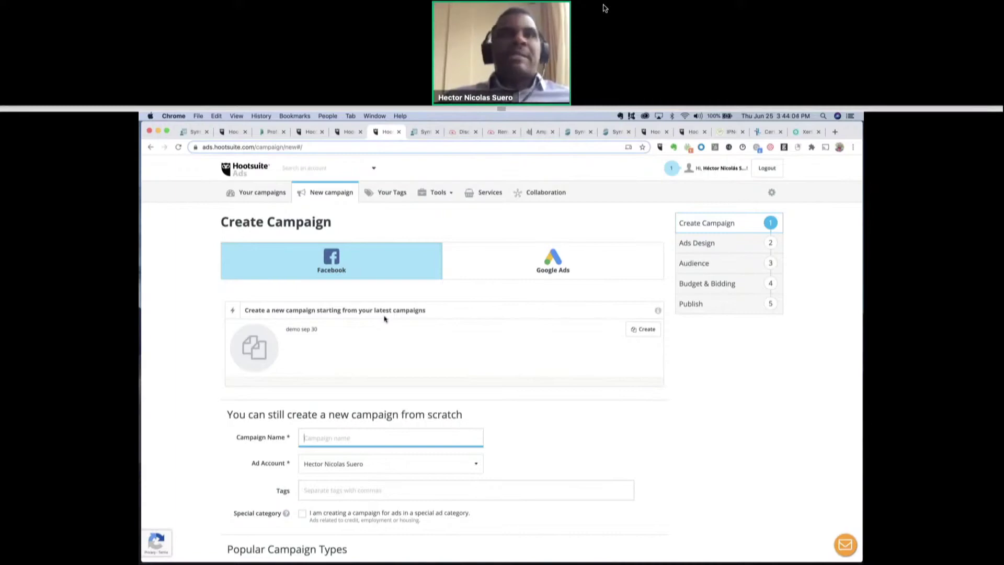
Review the Facebook campaign creation form, from the campaign details through the campaign types to the promotion options
scroll(384, 318, "down", 3)
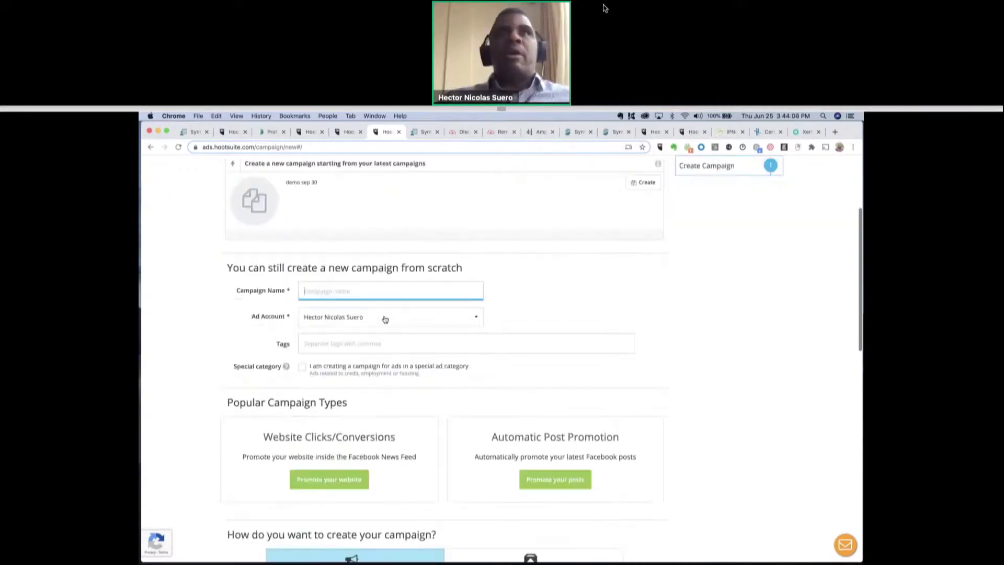
scroll(385, 320, "down", 1)
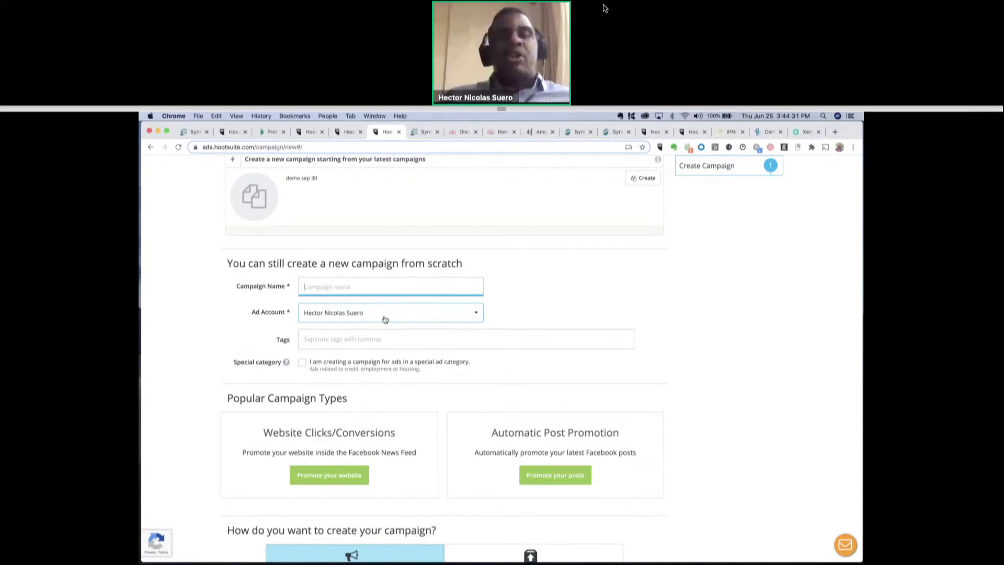
scroll(385, 319, "down", 3)
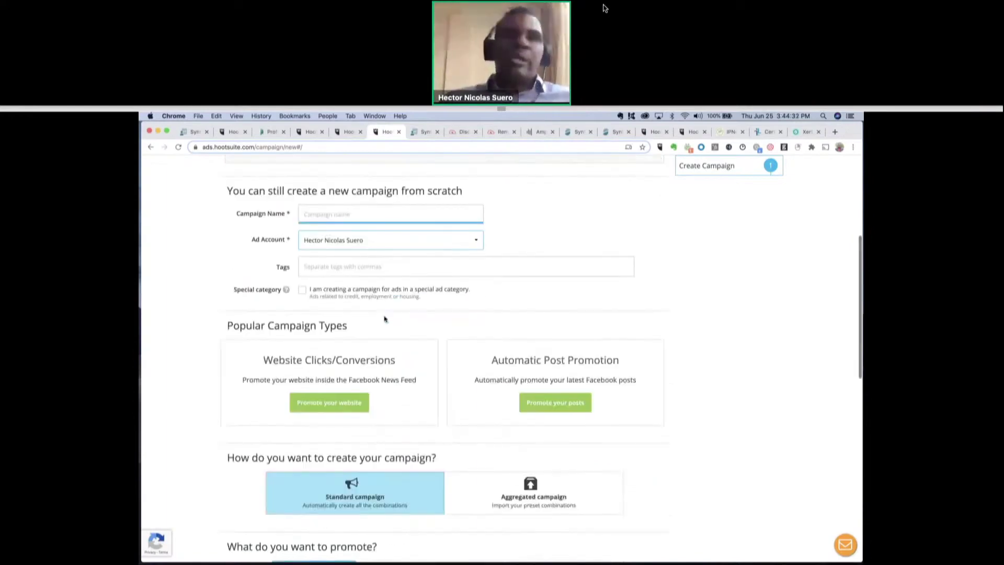
scroll(384, 319, "down", 5)
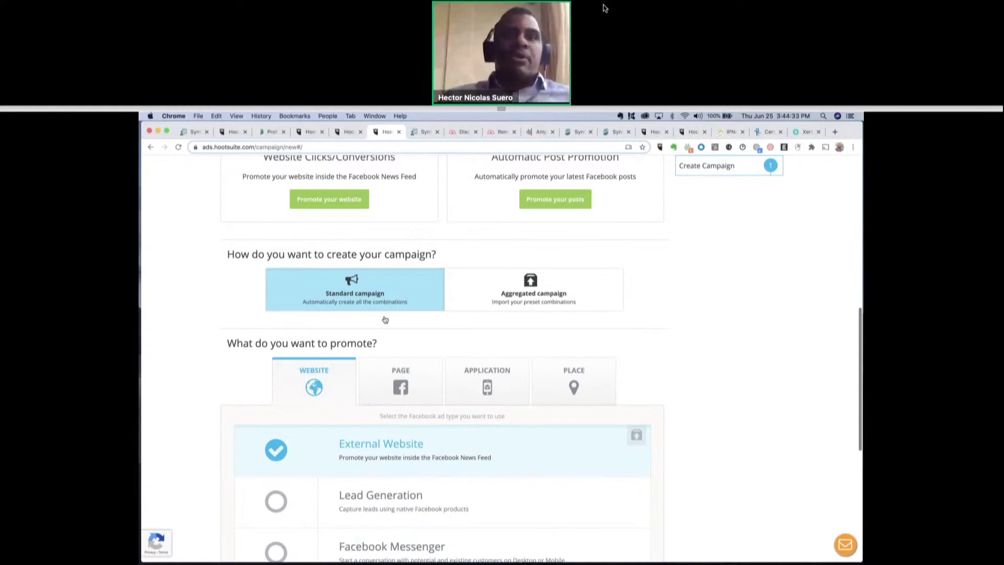
scroll(385, 319, "down", 4)
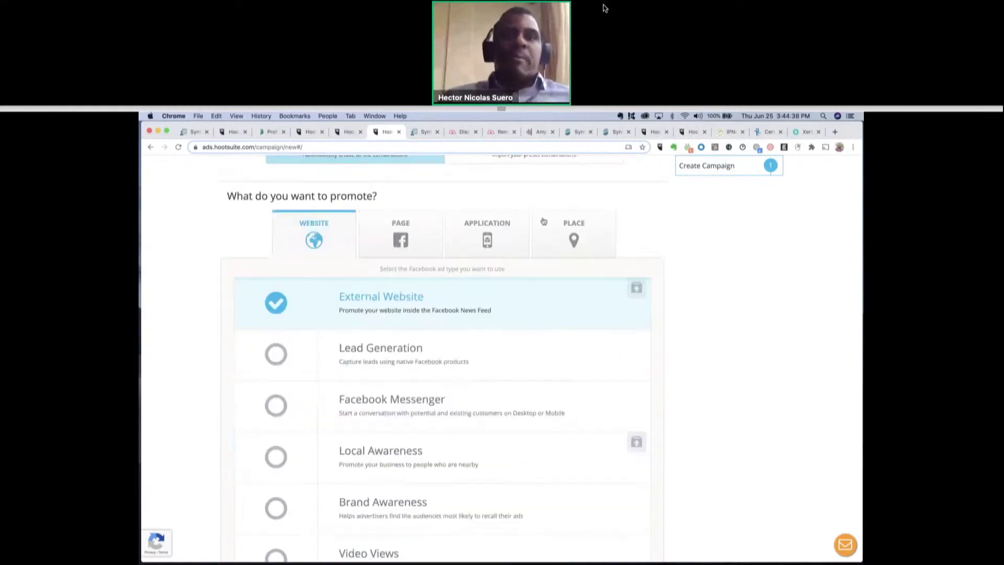
Switch to Amplify and open the sharing options for the first INTERLAT OFFICE post in All Content
left_click(539, 133)
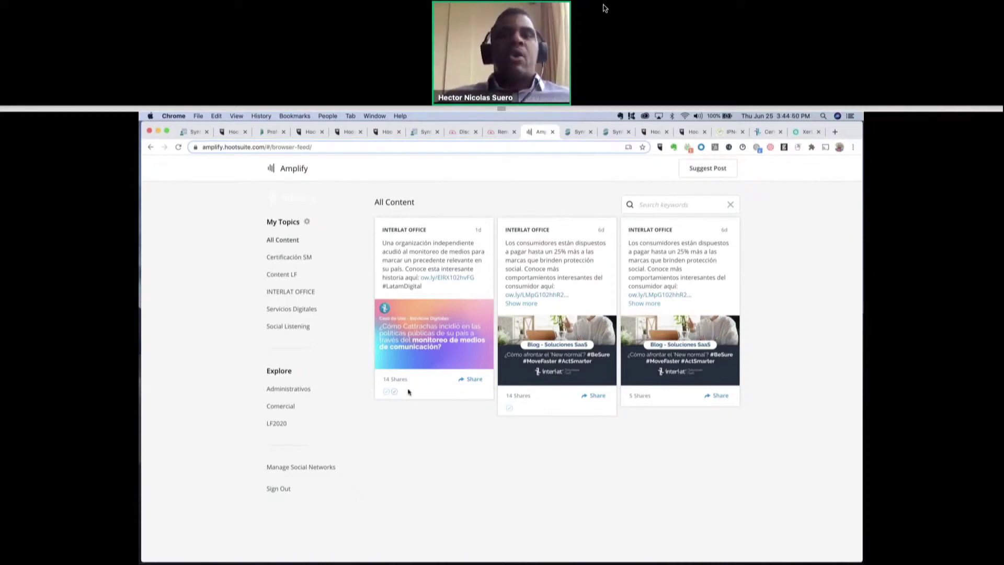
left_click(471, 380)
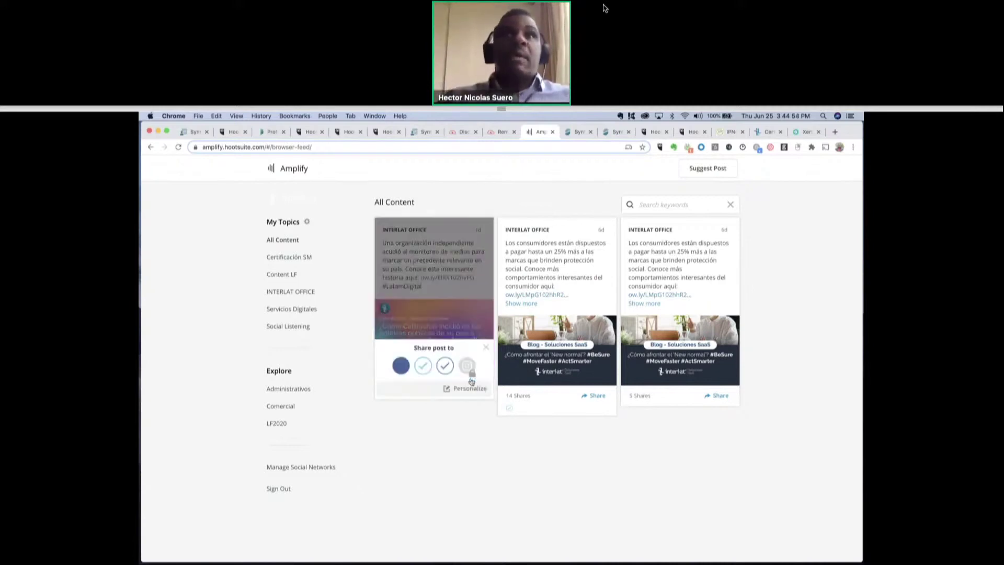
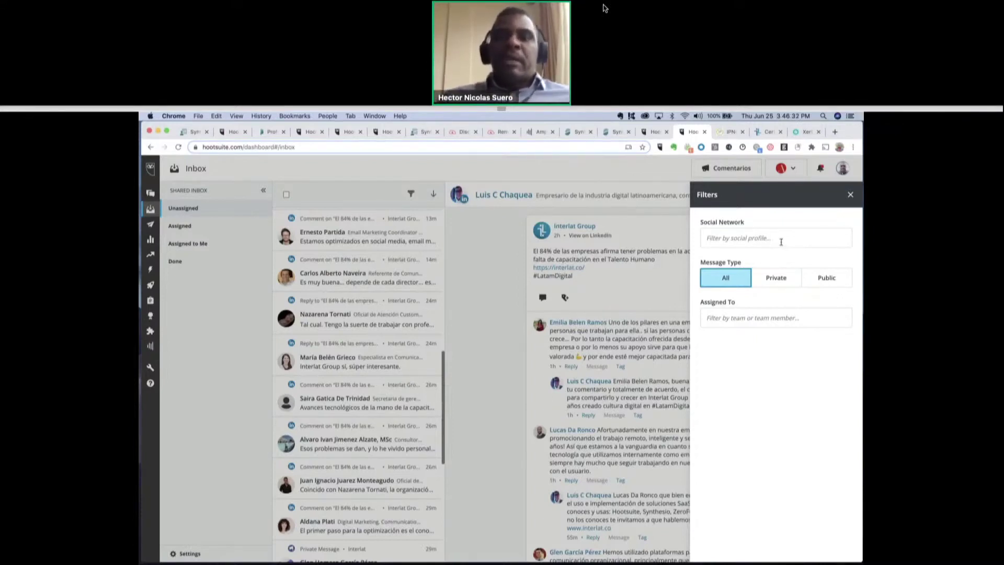
Browse the social profiles offered by the inbox's Social Network filter, including the Facebook pages, and dismiss the list
left_click(781, 241)
scroll(774, 366, "down", 1)
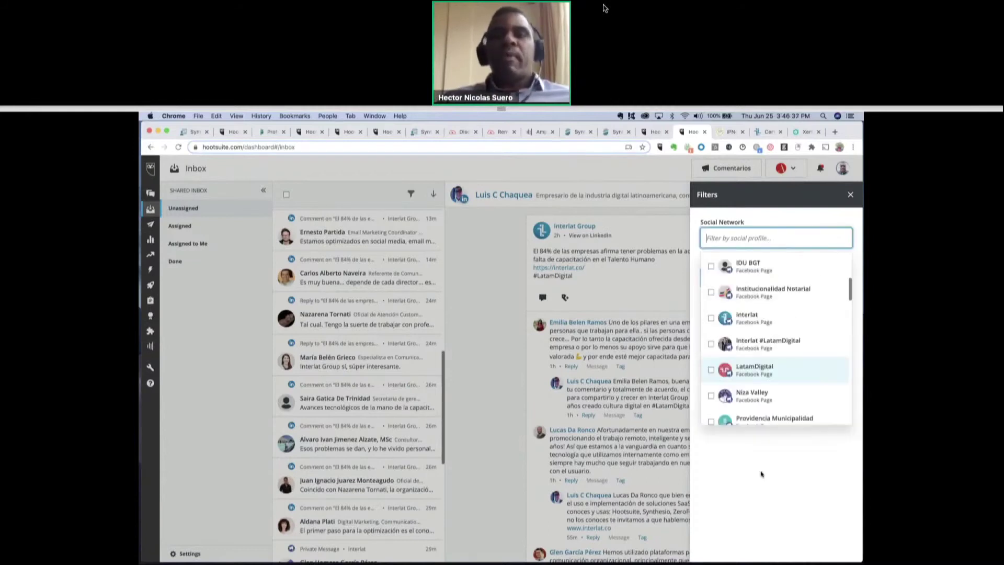
left_click(756, 462)
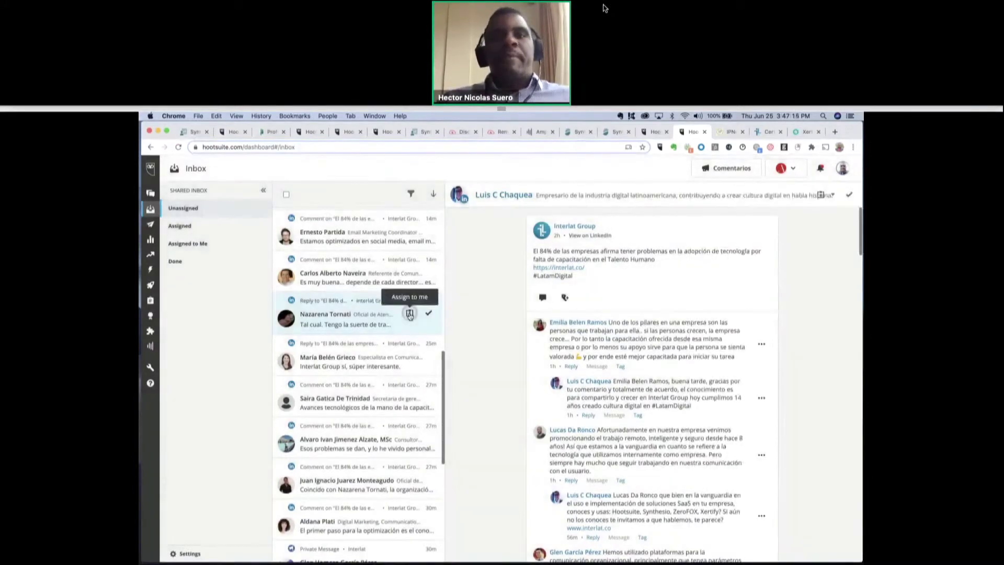
Assign the Oficial de Atención contact's LinkedIn reply to yourself and tag the open Interlat Group post Comentario Negativo
left_click(410, 313)
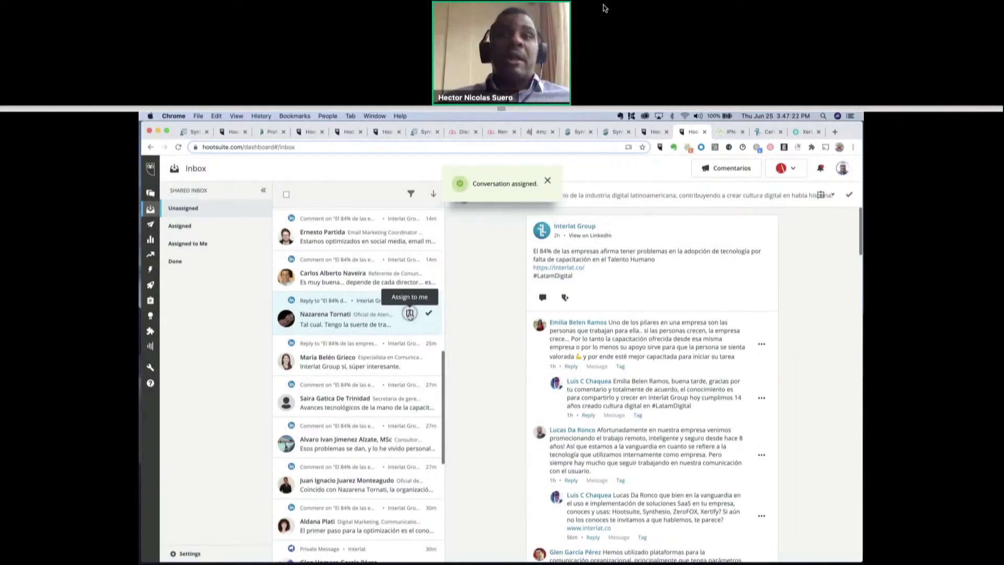
left_click(566, 299)
scroll(566, 372, "down", 5)
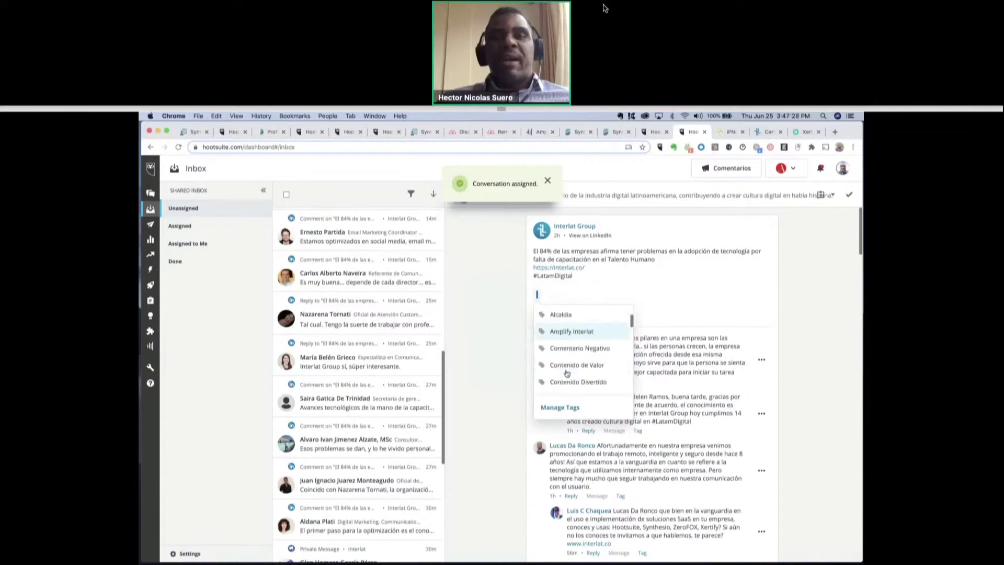
scroll(589, 379, "up", 1)
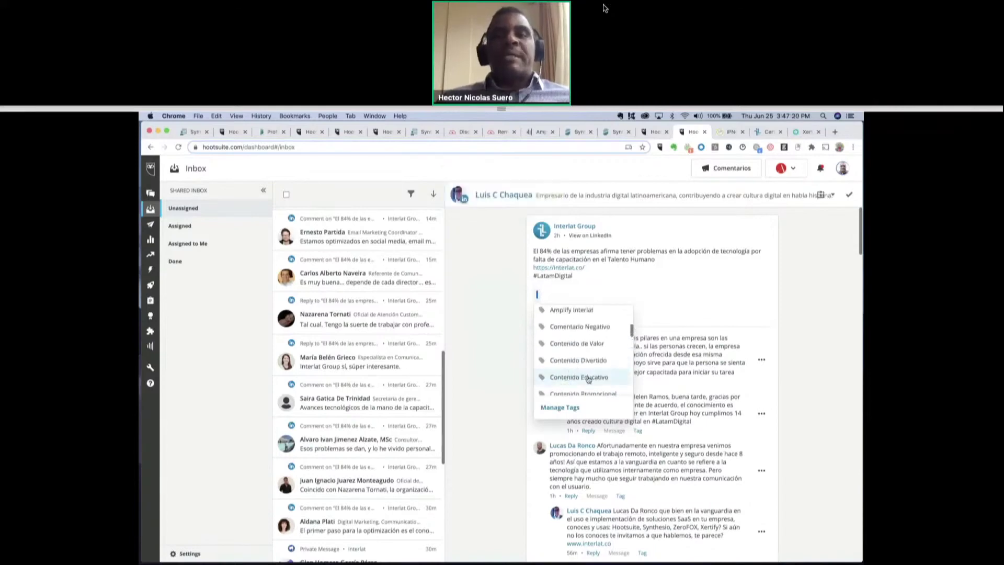
scroll(588, 379, "up", 2)
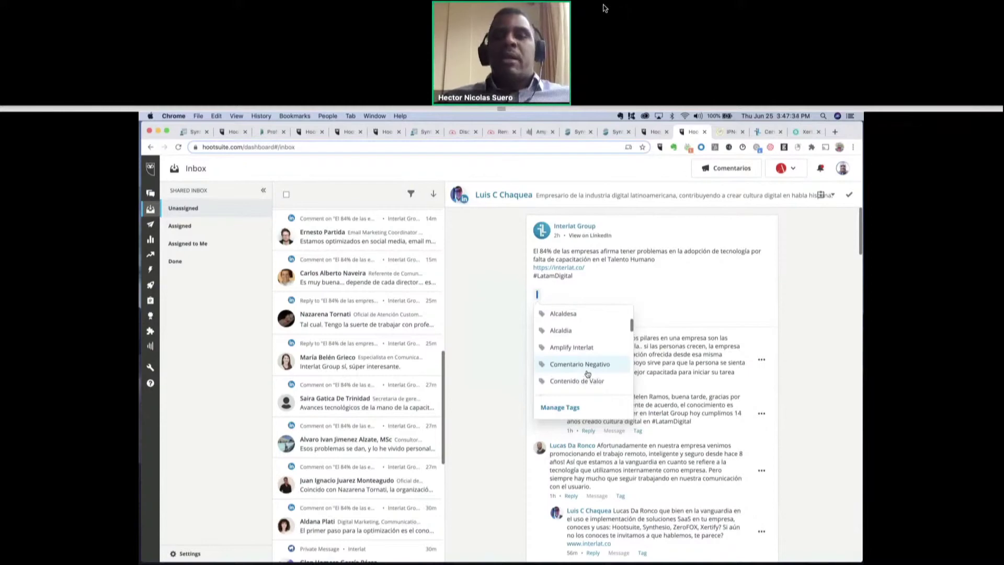
left_click(587, 371)
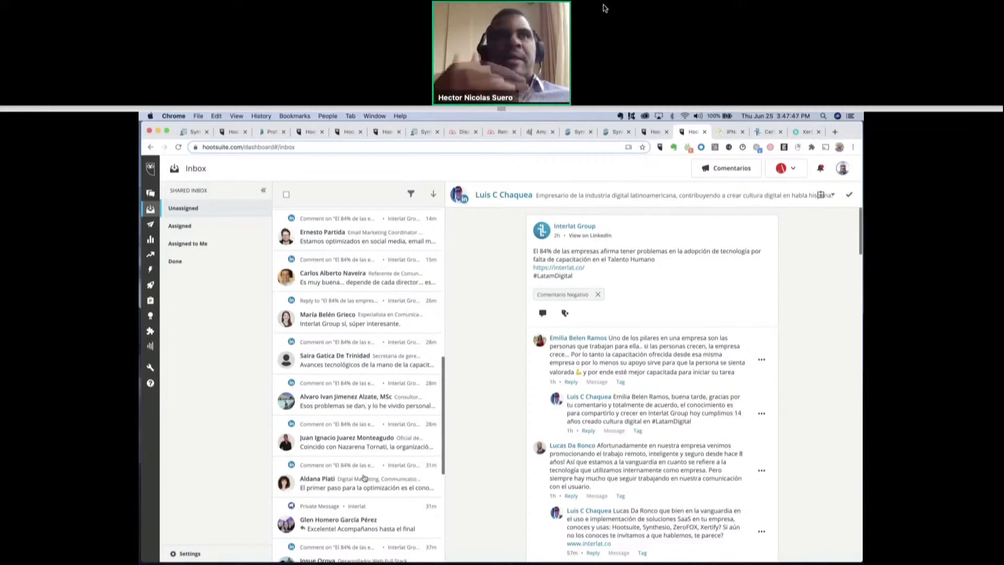
scroll(365, 478, "down", 3)
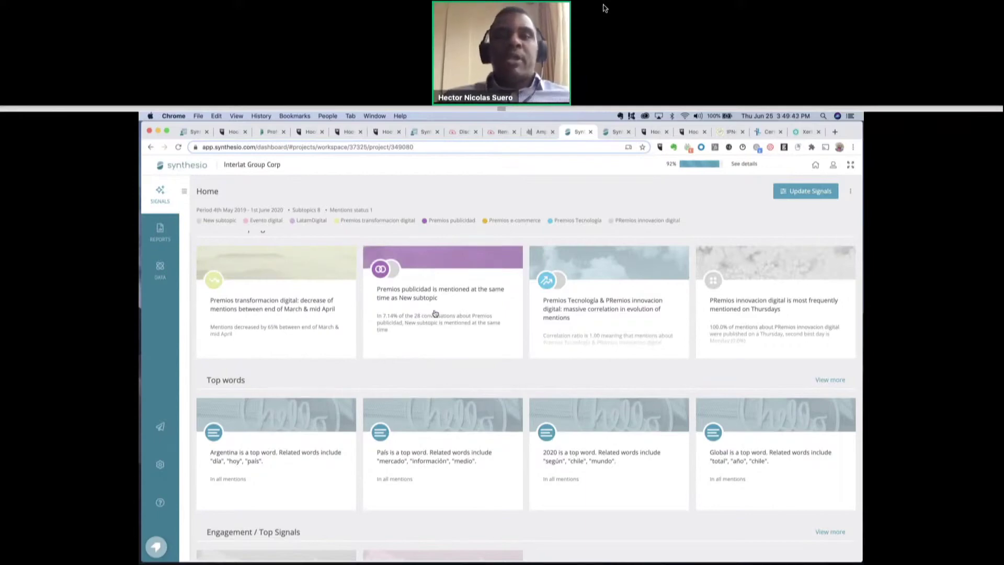
Open the Premios Tecnología & PRemios innovacion digital correlation signal and examine its report, including the topic evolution and Top-words
left_click(597, 312)
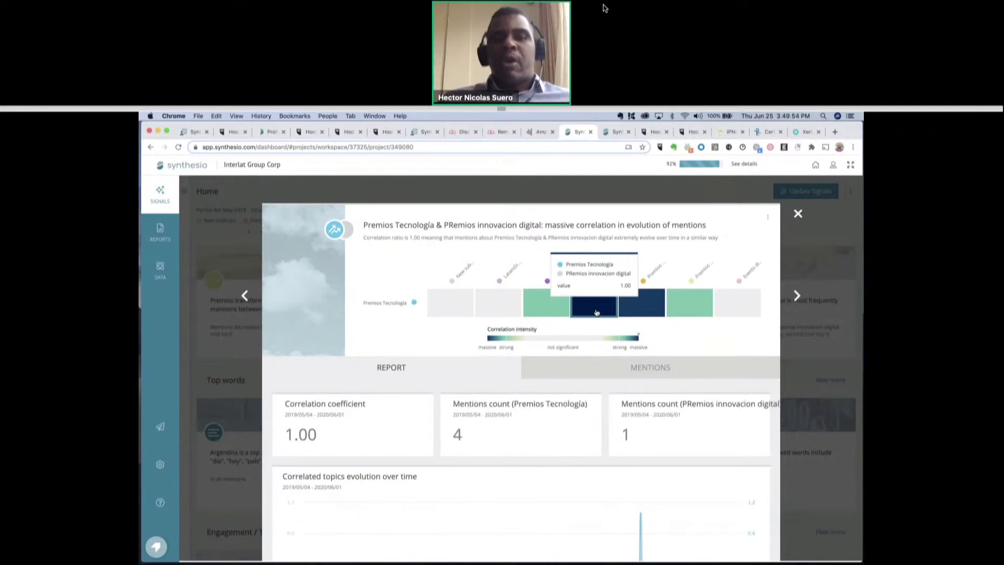
scroll(596, 313, "down", 3)
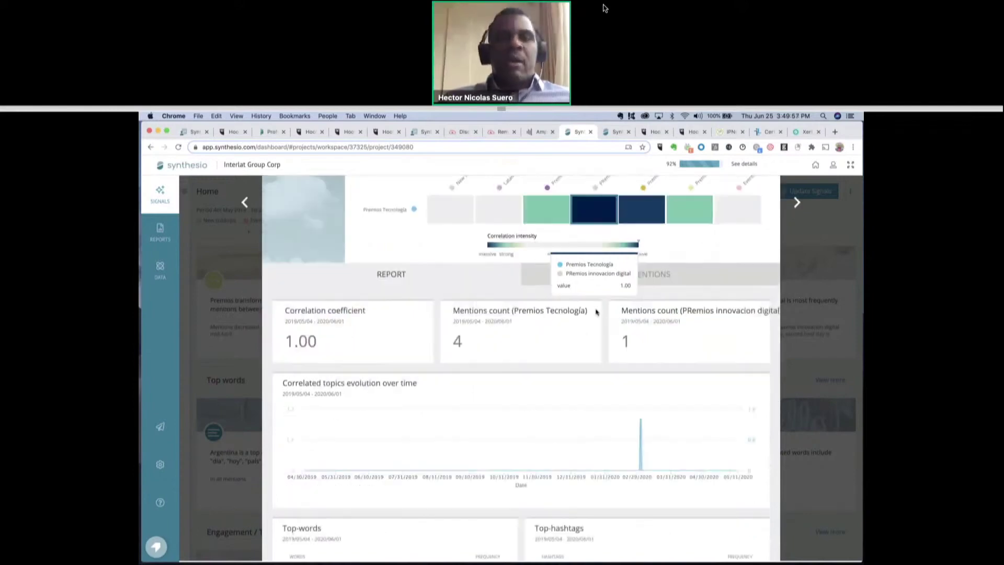
scroll(596, 312, "down", 5)
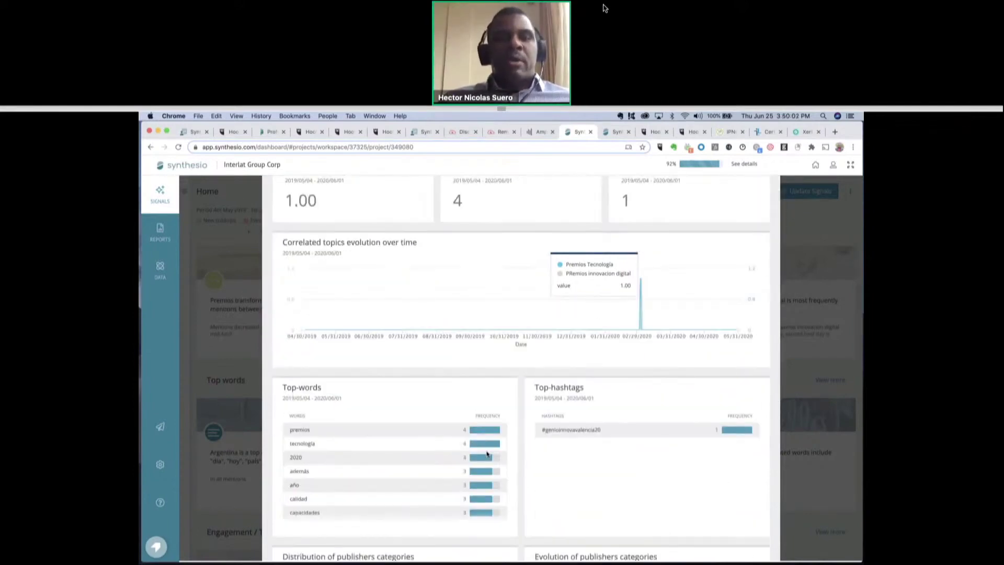
scroll(487, 454, "down", 1)
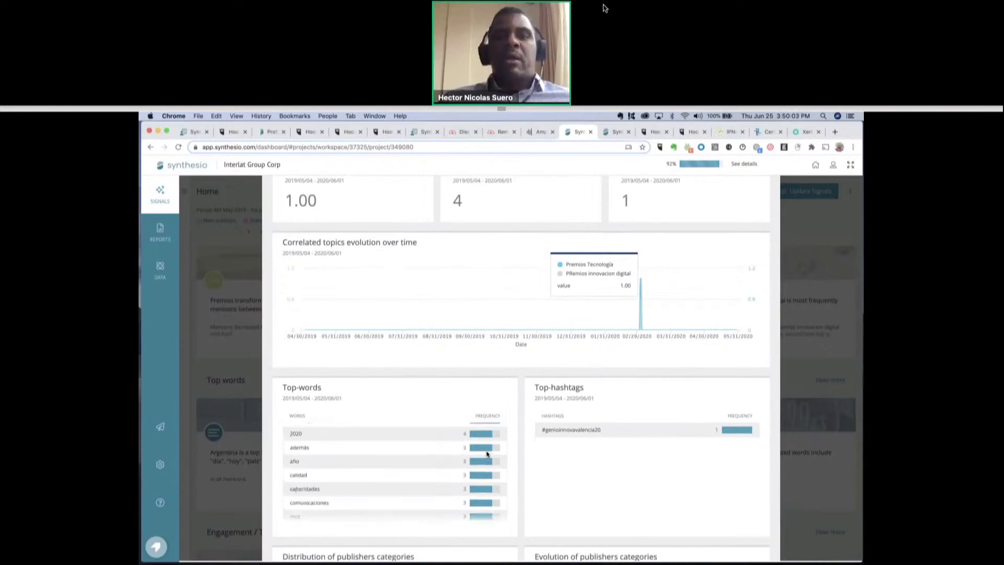
scroll(487, 454, "down", 1)
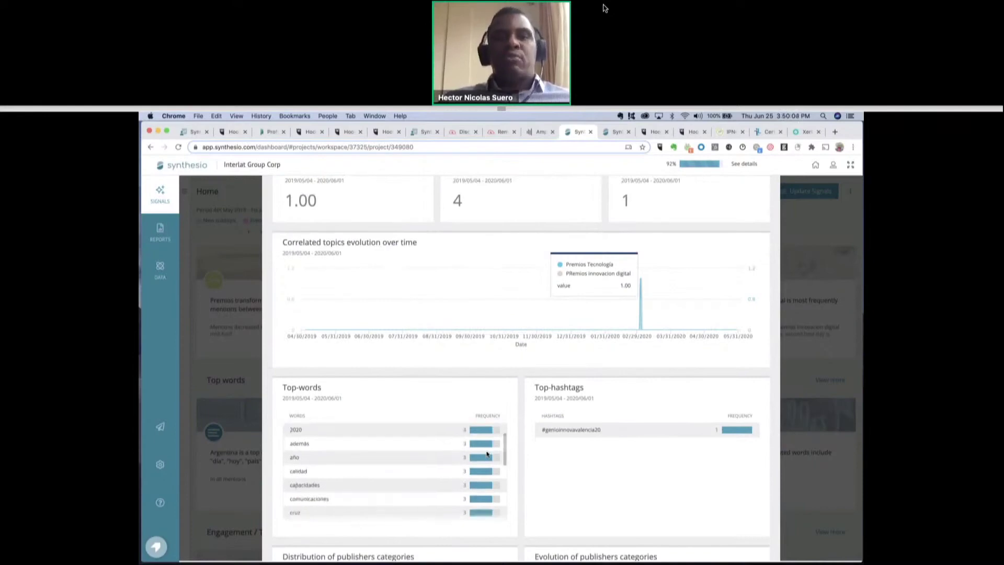
scroll(487, 454, "down", 2)
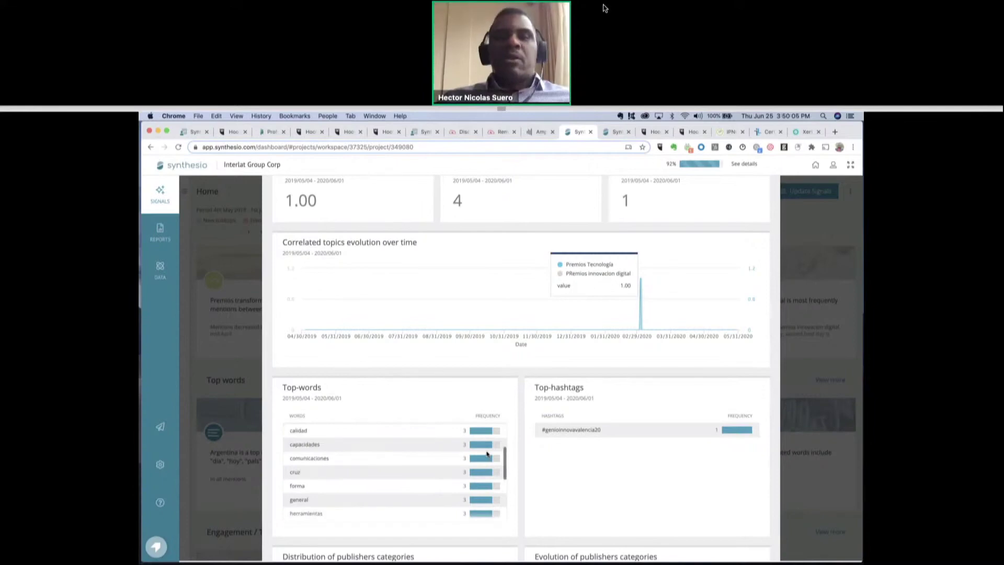
scroll(487, 454, "down", 3)
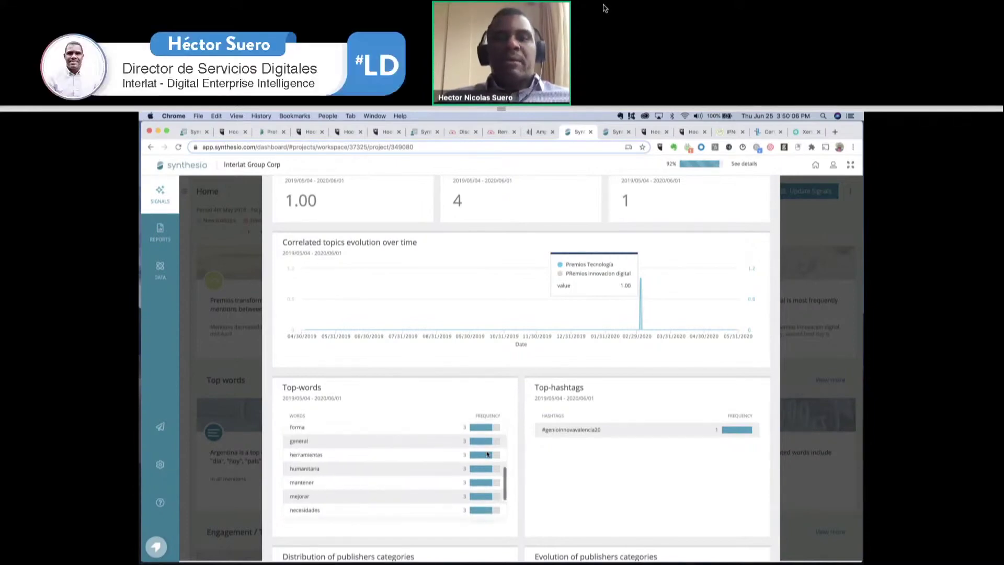
scroll(487, 454, "up", 5)
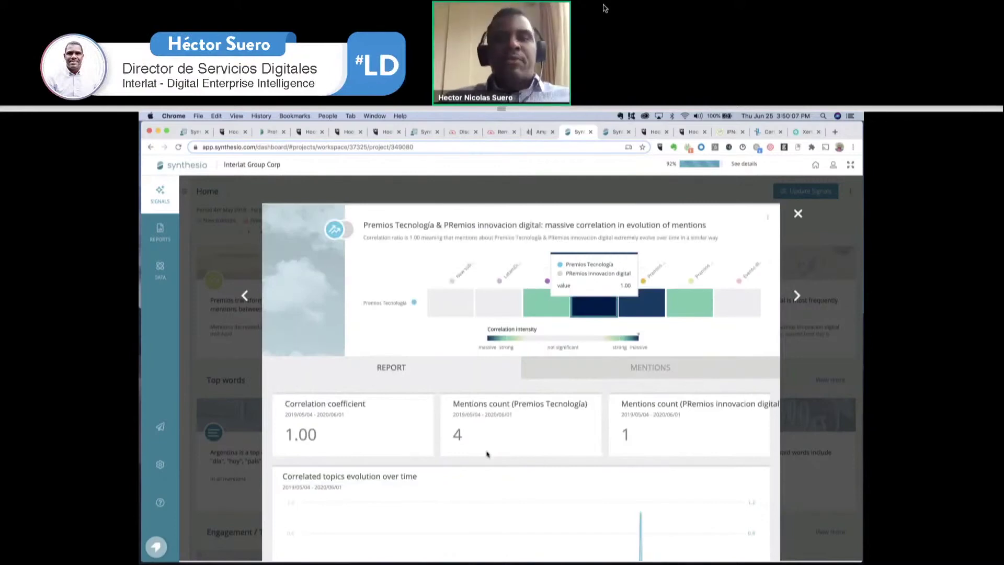
Read through the mentions behind the Premios Tecnología & PRemios innovacion digital signal and close its details
left_click(650, 367)
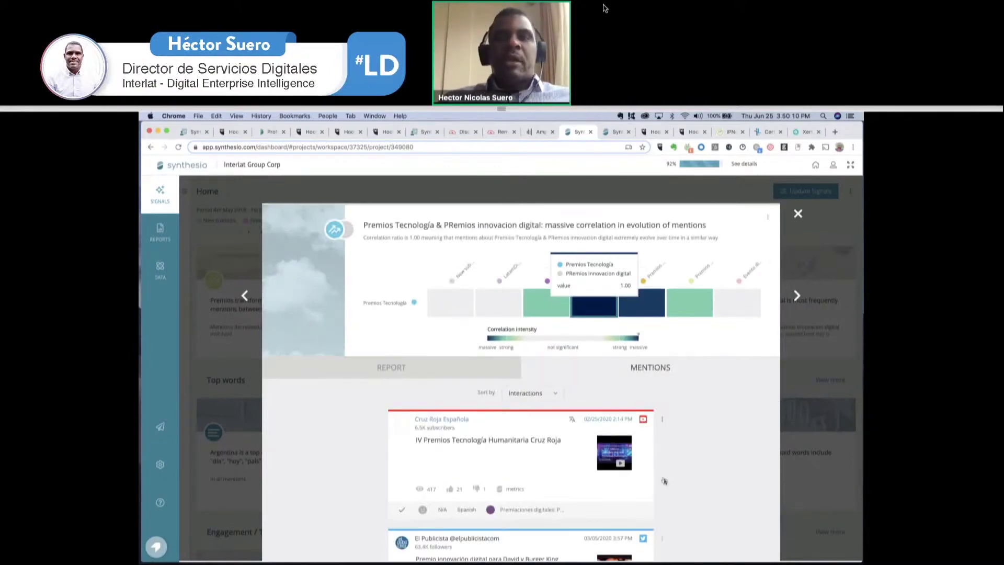
scroll(664, 481, "down", 3)
scroll(664, 480, "down", 2)
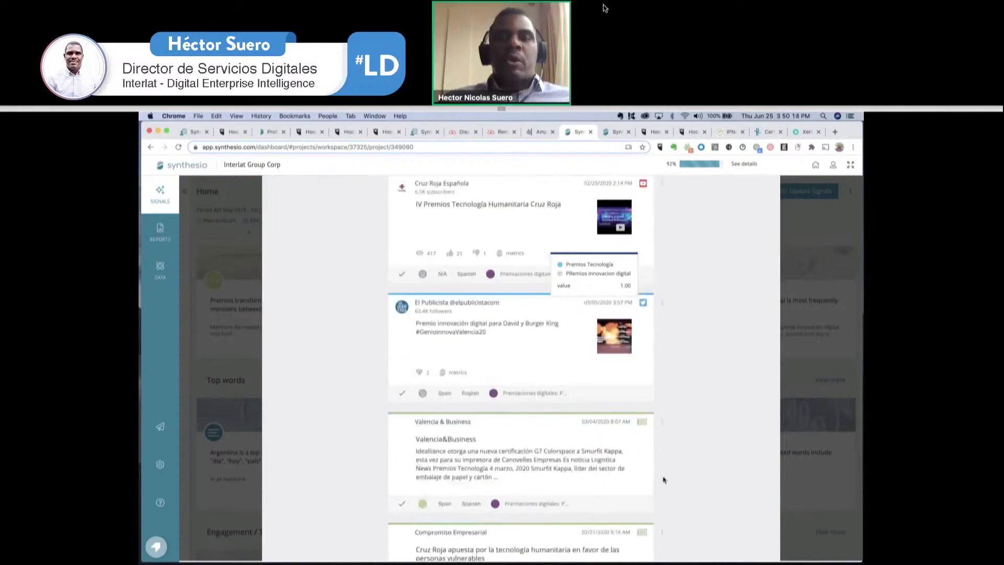
scroll(664, 480, "down", 5)
scroll(663, 480, "up", 5)
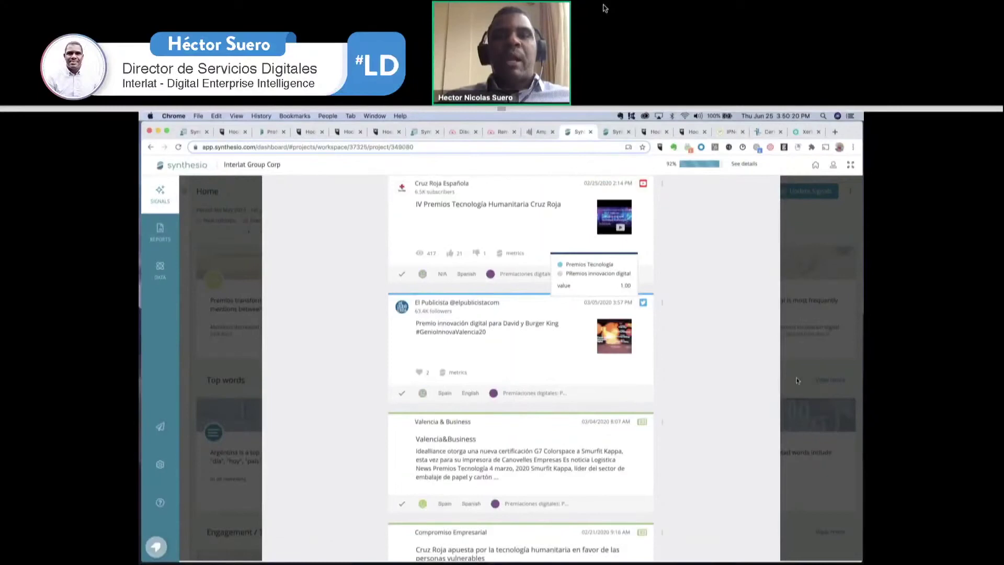
left_click(796, 380)
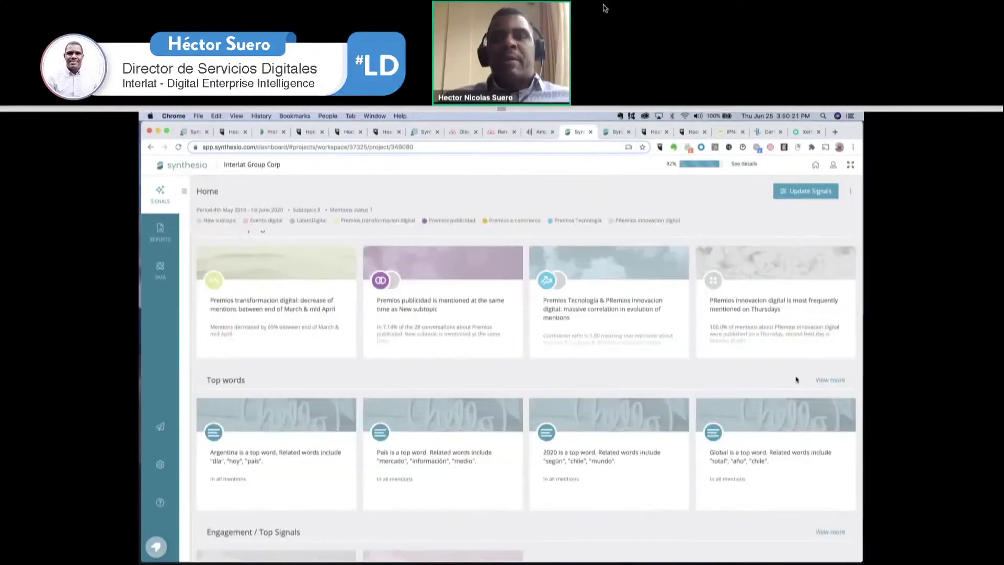
Look over the Top words and Engagement signals, and view the mentions of the PRemios innovacion digital Thursdays signal
scroll(796, 380, "down", 4)
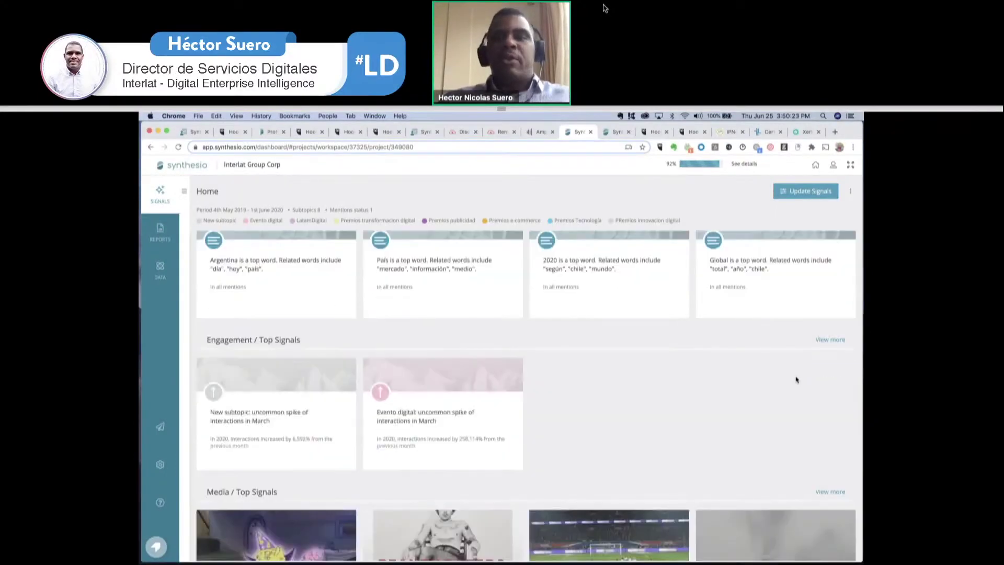
scroll(468, 315, "up", 1)
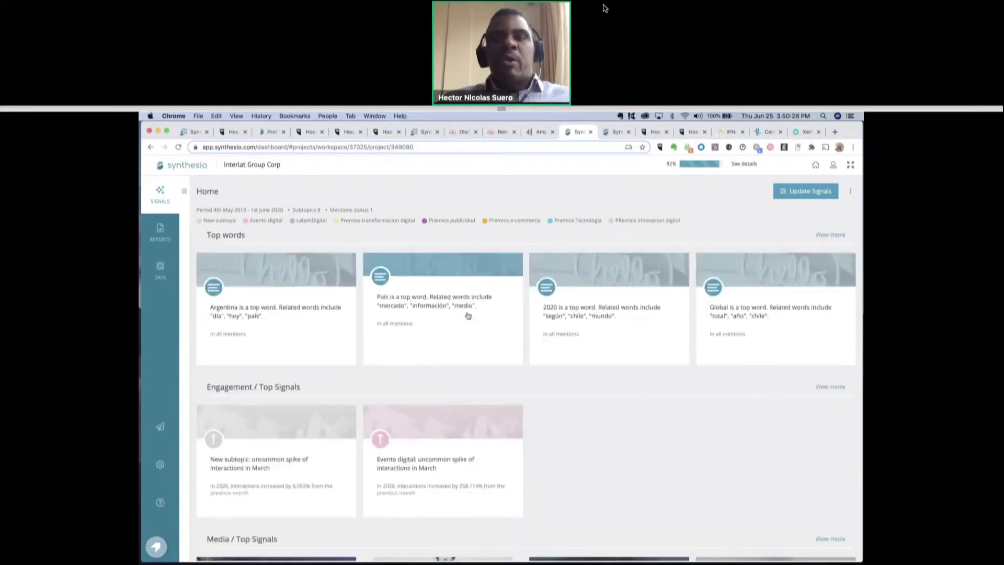
scroll(468, 315, "up", 3)
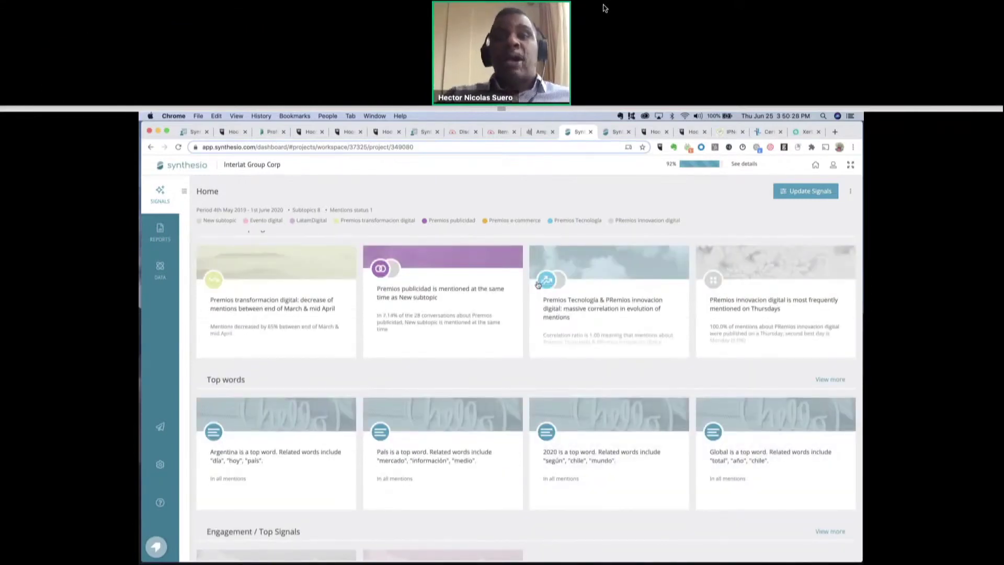
left_click(799, 307)
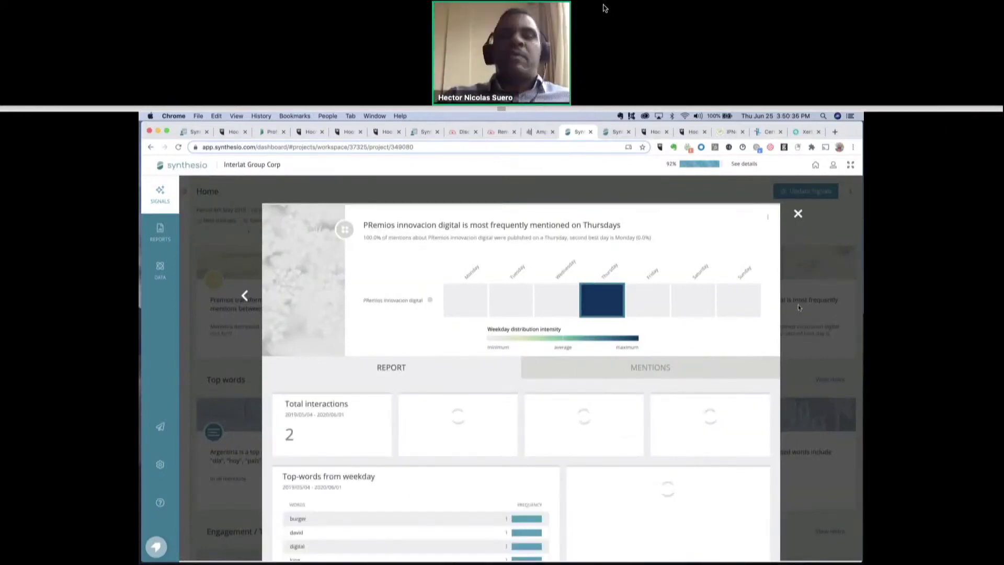
left_click(721, 360)
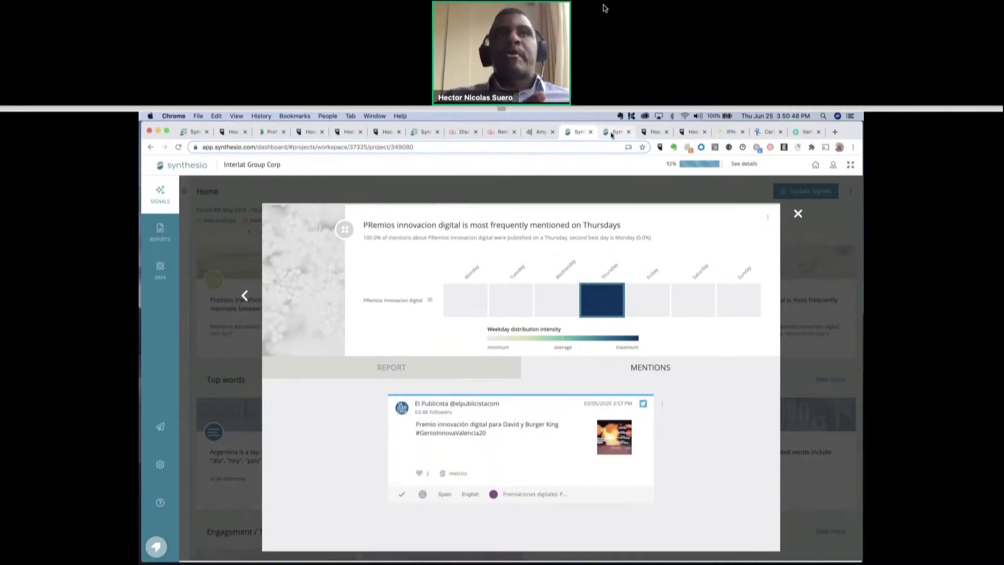
Switch to the #LatamDigital report and inspect the Protección digital breakdown in the "¿De qué tema se habla más?" chart
left_click(612, 133)
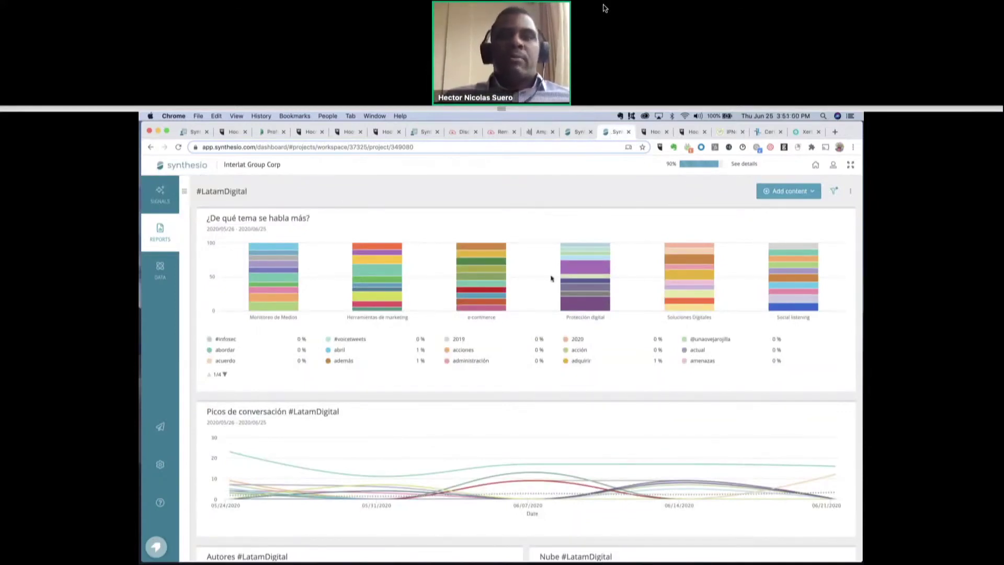
mouse_move(552, 278)
scroll(552, 279, "down", 1)
scroll(824, 229, "up", 1)
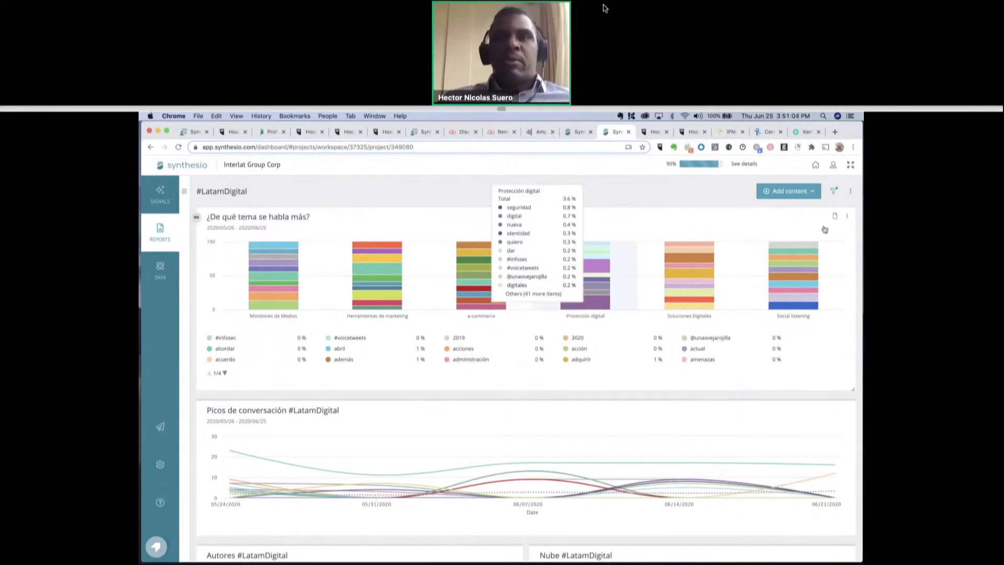
Open the "¿De qué tema se habla más?" widget for editing and look over its Display metrics and chart types
left_click(846, 216)
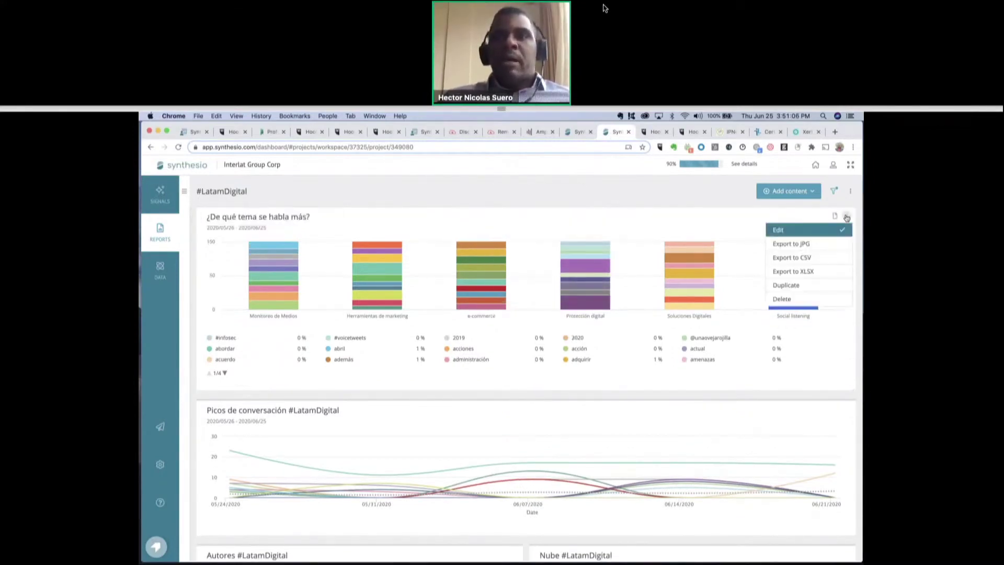
left_click(815, 230)
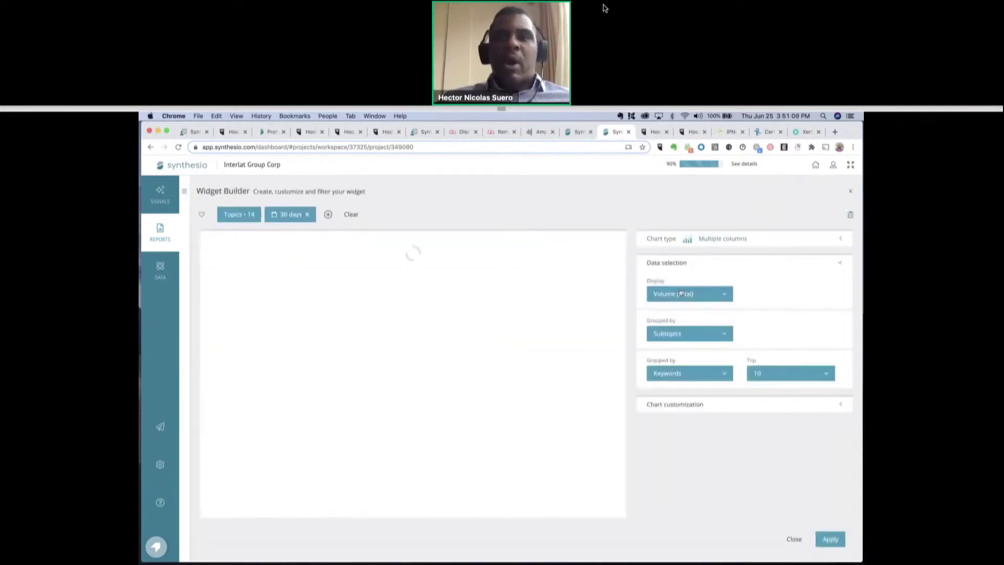
left_click(680, 293)
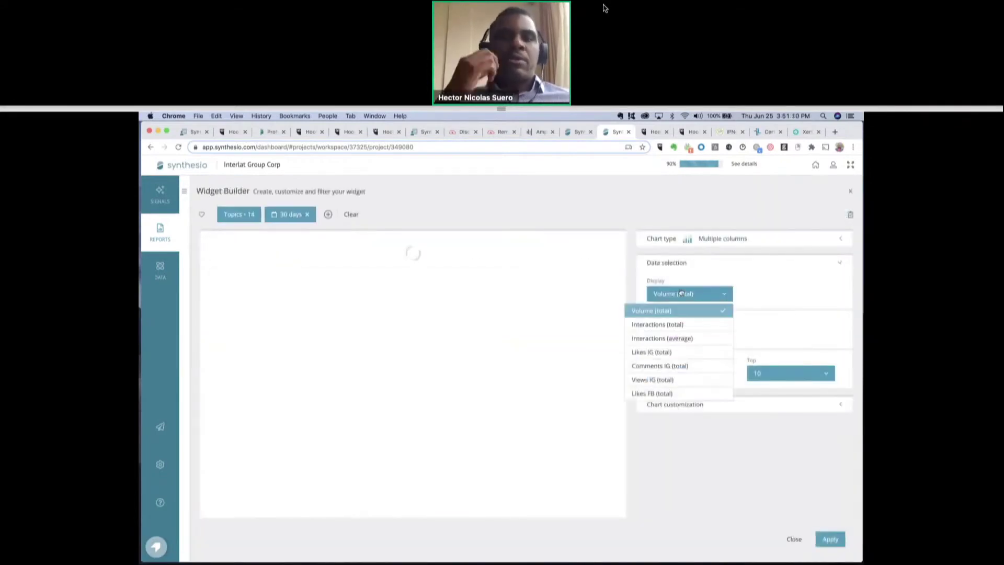
left_click(679, 324)
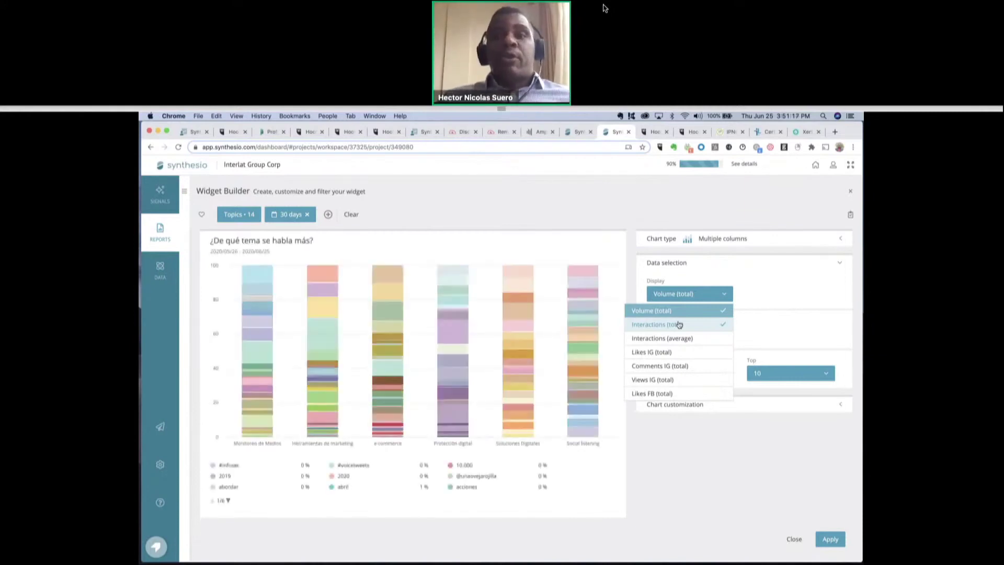
left_click(754, 362)
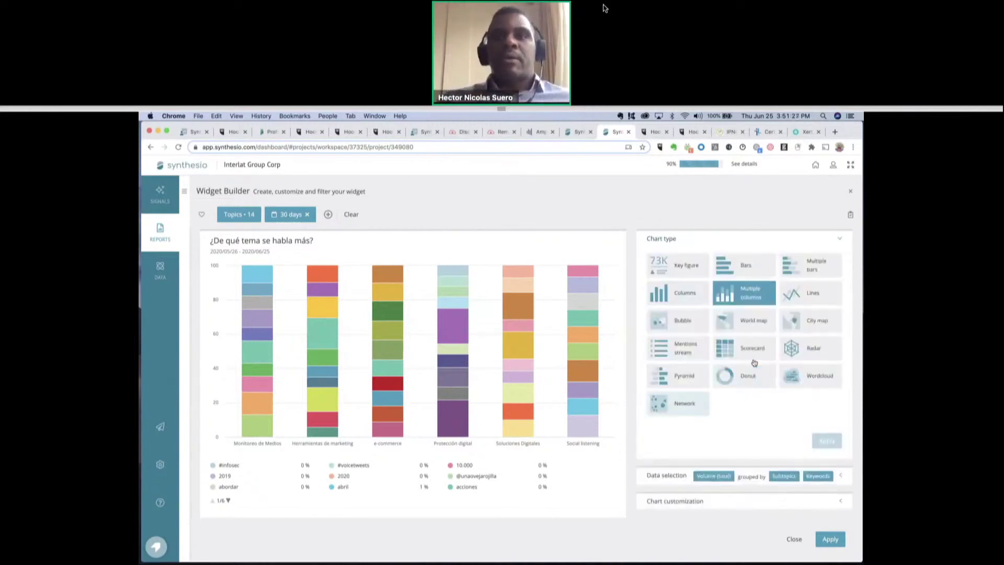
Browse the widget's full range of Display metrics, including social network interactions, engagement rate, potential impressions, SRS and Synthesio Rank
left_click(757, 474)
left_click(698, 295)
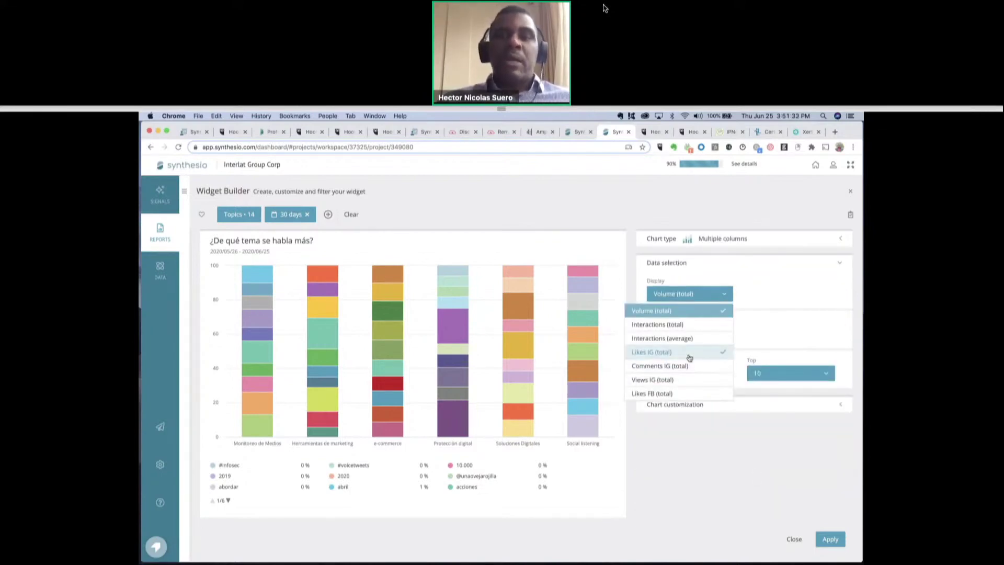
scroll(689, 357, "down", 5)
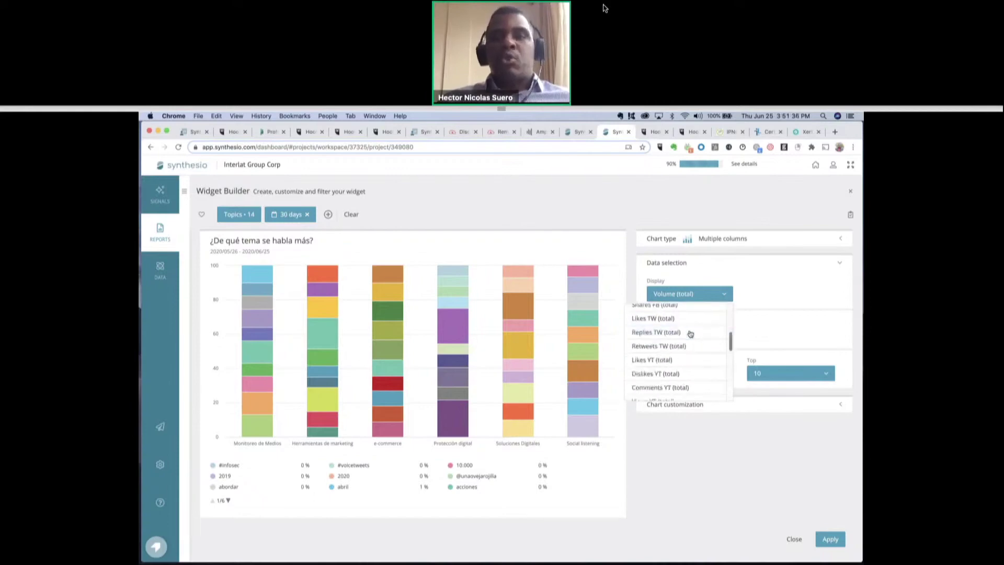
scroll(690, 333, "down", 3)
scroll(690, 333, "down", 5)
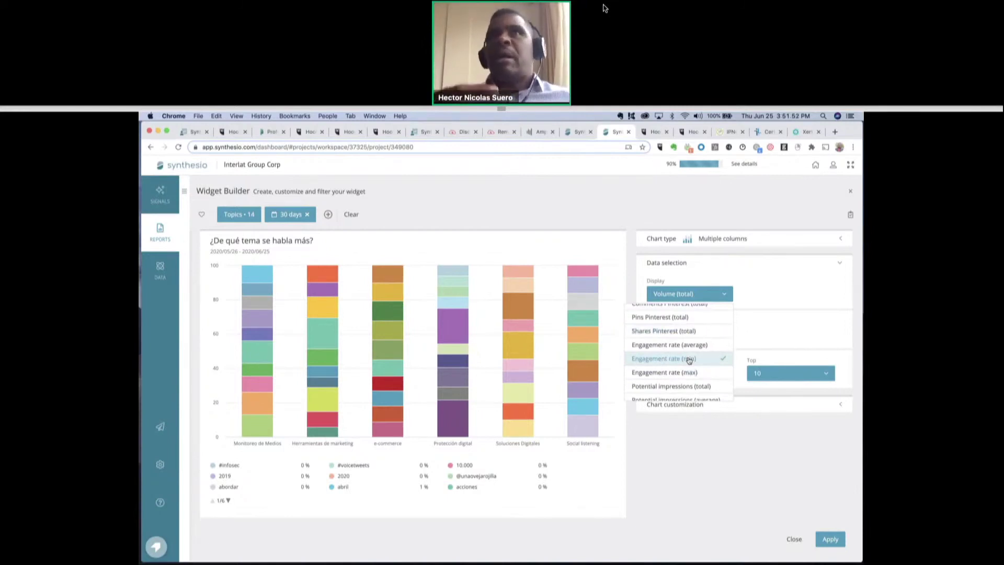
scroll(689, 360, "down", 5)
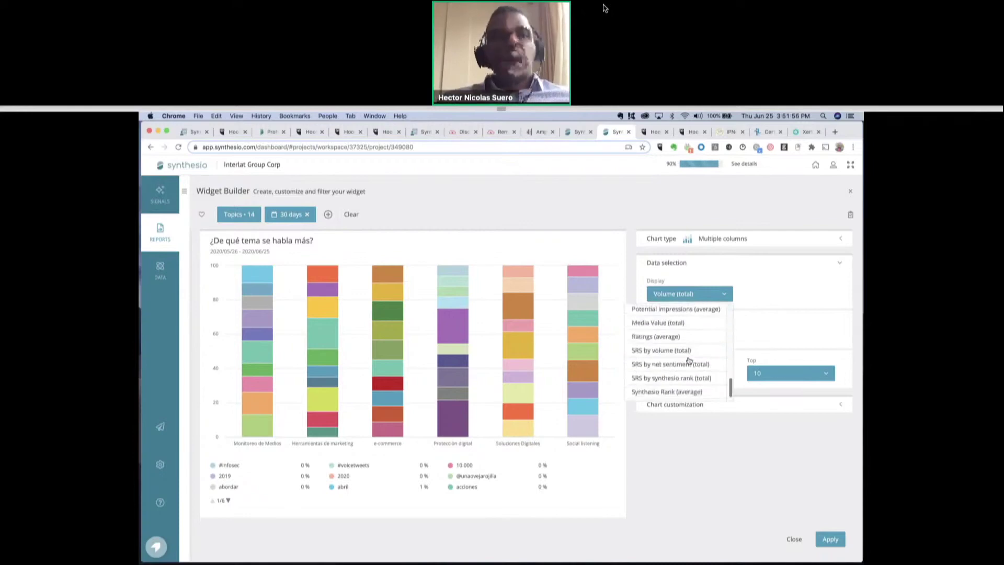
scroll(689, 361, "down", 1)
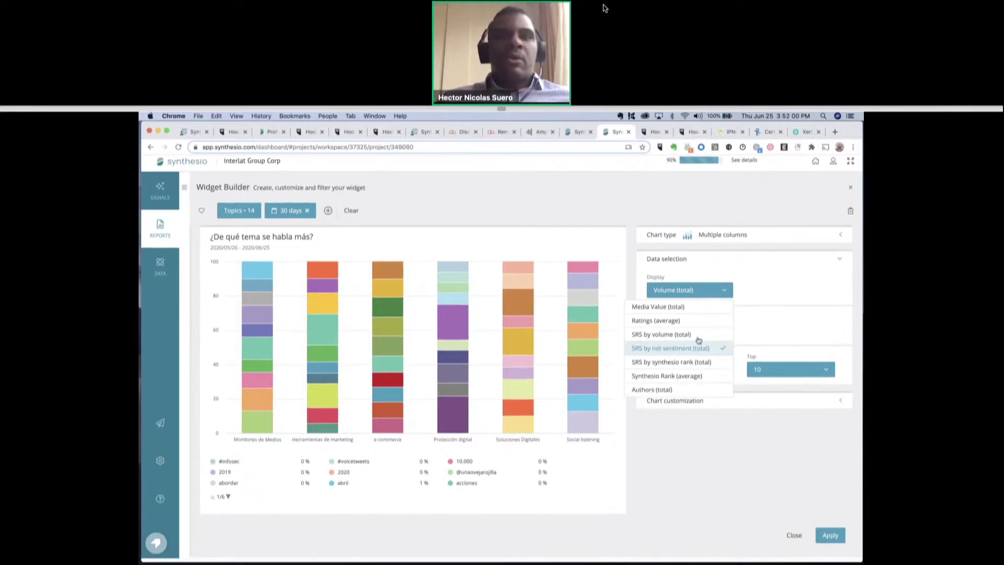
key("Down")
key("Down")
key("Down")
key("Escape")
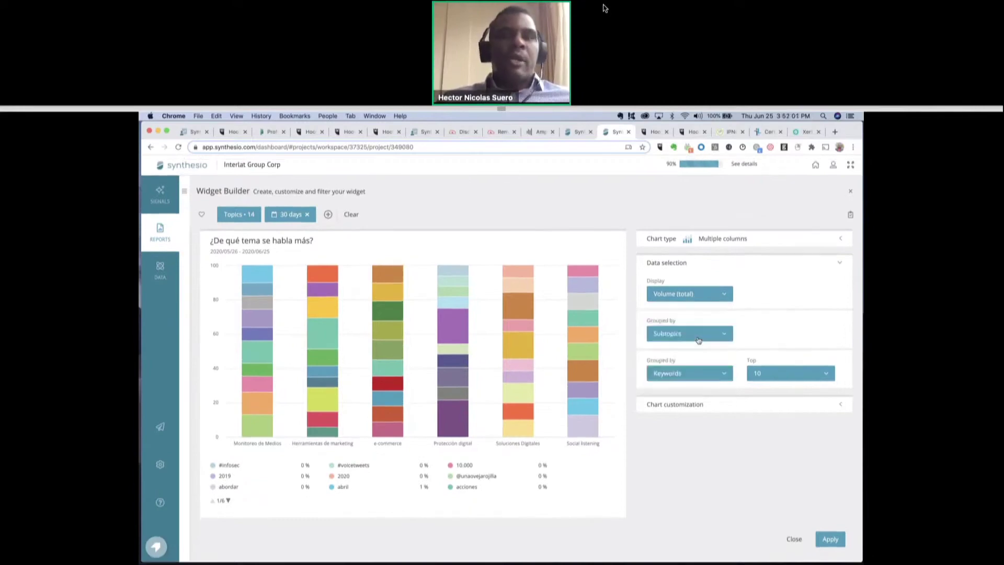
Review the filters available for the widget, and close the Widget Builder without applying changes
left_click(329, 215)
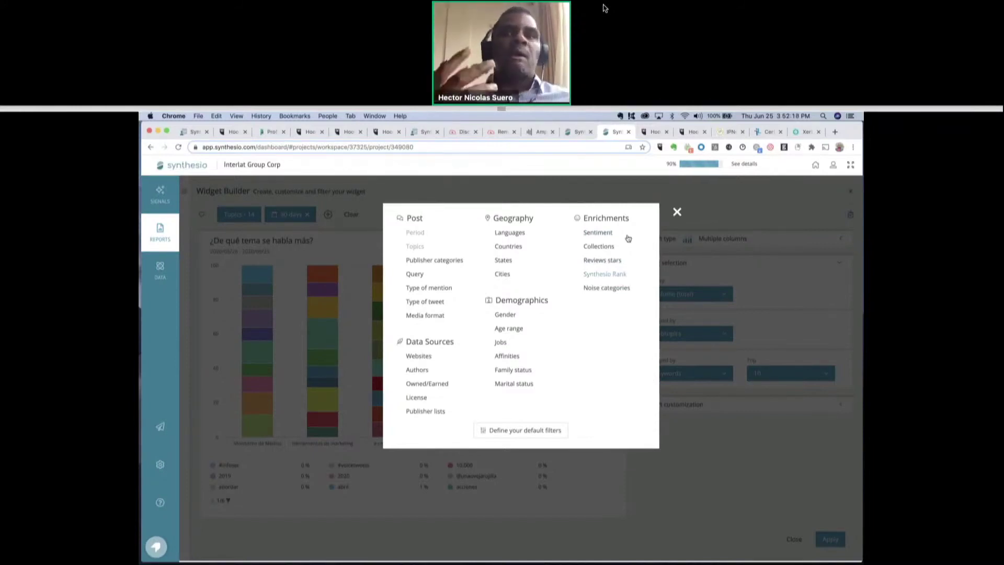
left_click(677, 211)
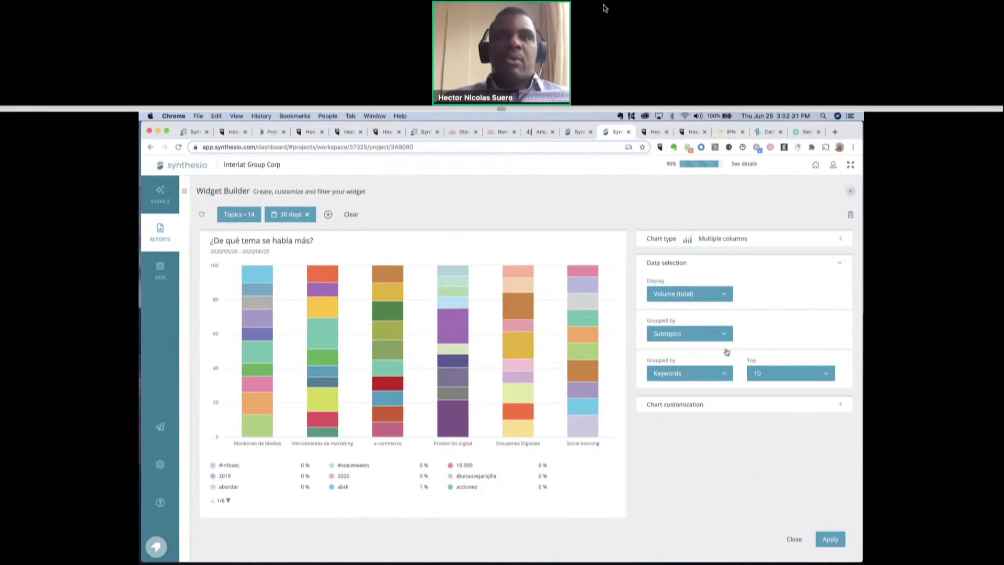
key("Escape")
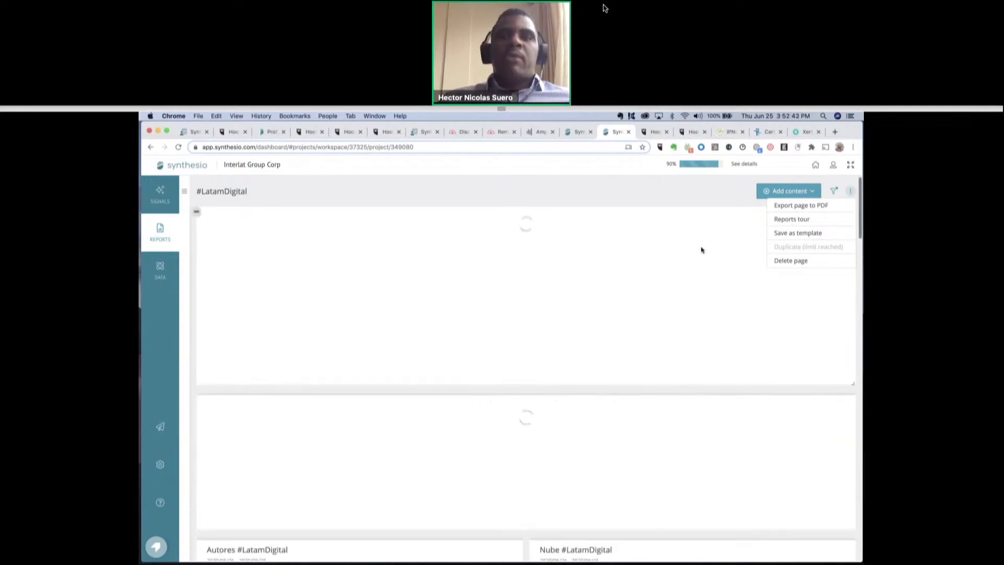
Switch to Hootsuite's Descripción general combinada analytics report and examine the Facebook incoming message sentiment charts and Tabla de publicaciones
left_click(651, 131)
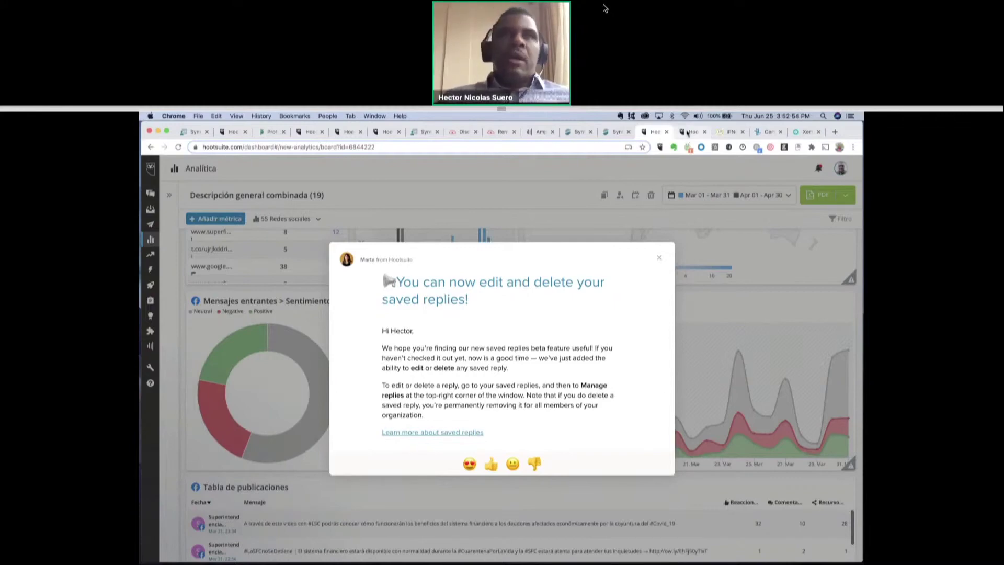
left_click(688, 133)
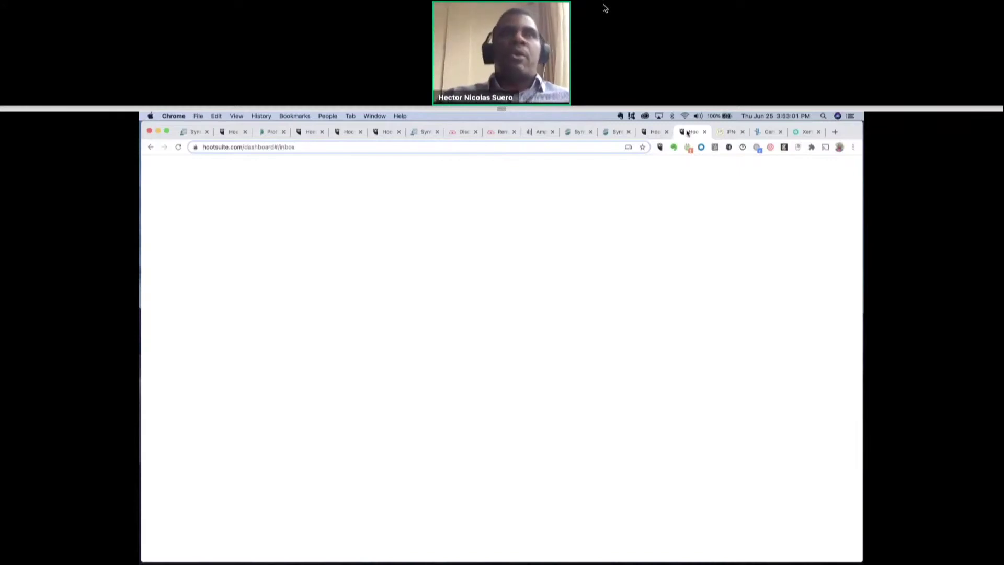
left_click(656, 135)
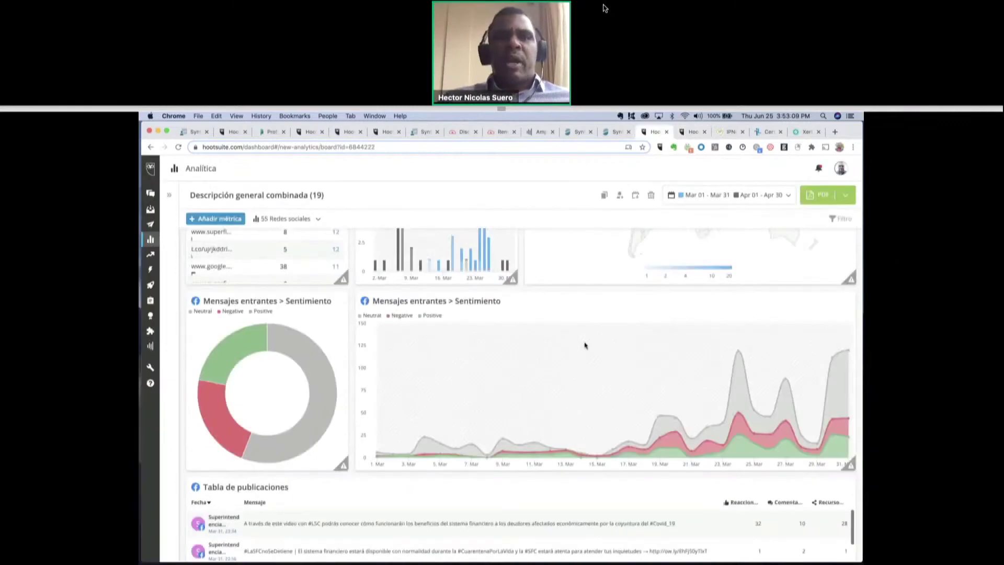
scroll(585, 345, "down", 1)
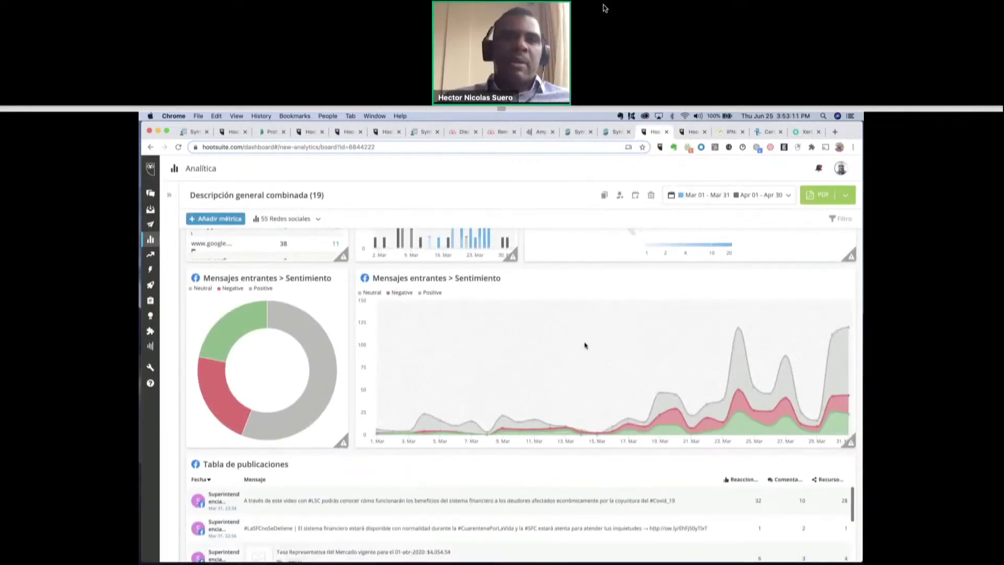
scroll(585, 345, "down", 3)
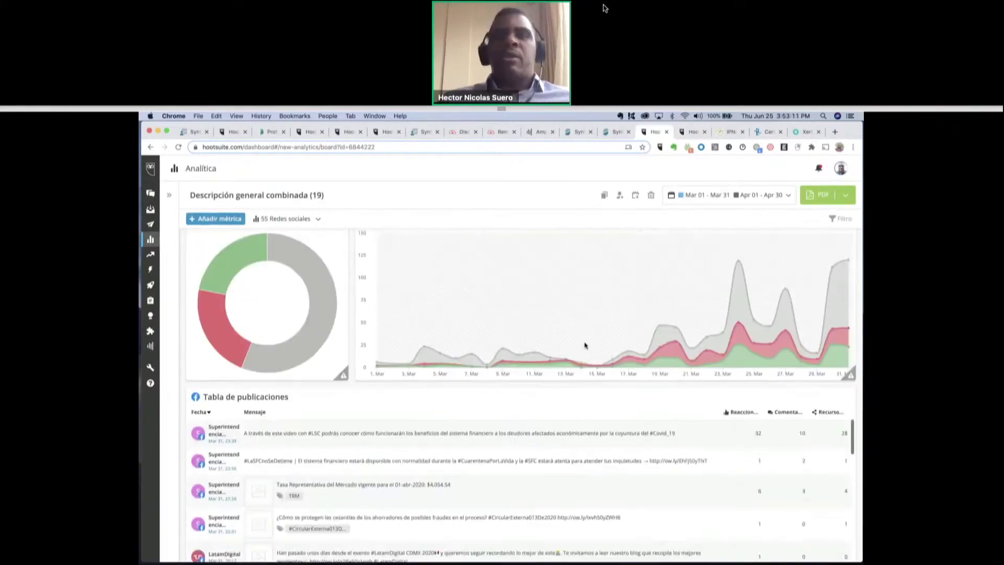
scroll(585, 345, "down", 3)
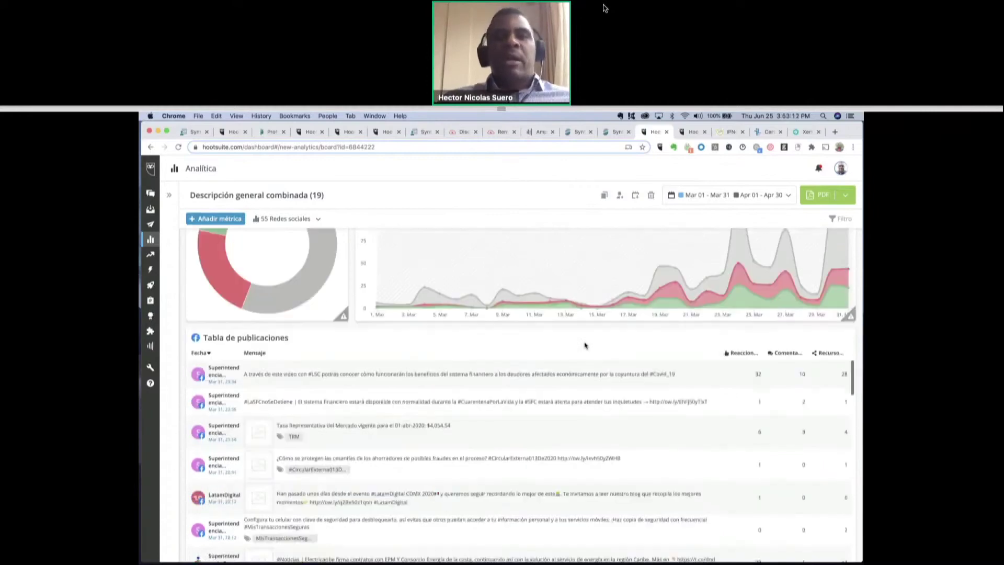
Examine the Interacción, Tráfico and Publicaciones metrics across the social networks in the combined analytics report
scroll(585, 345, "down", 10)
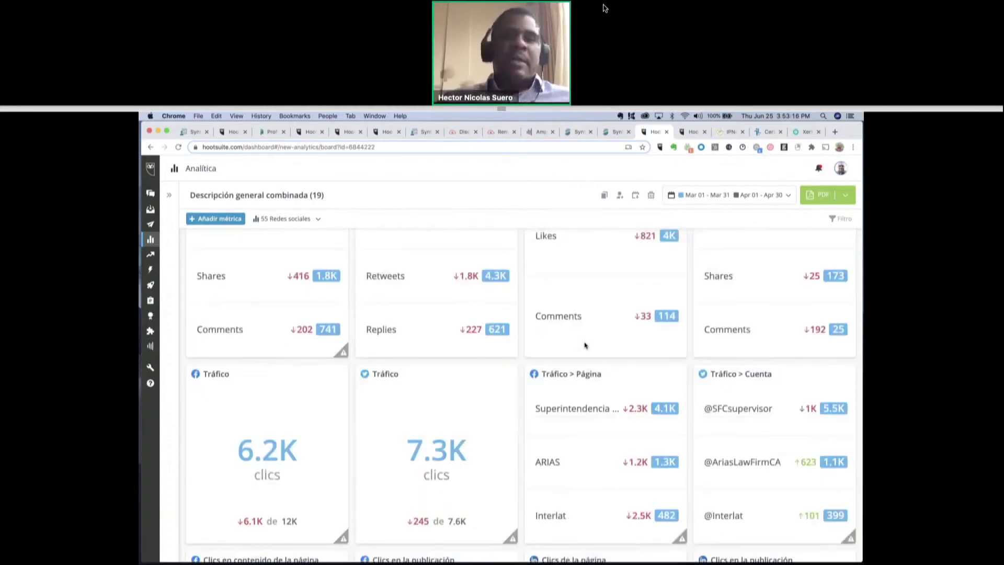
scroll(585, 345, "up", 5)
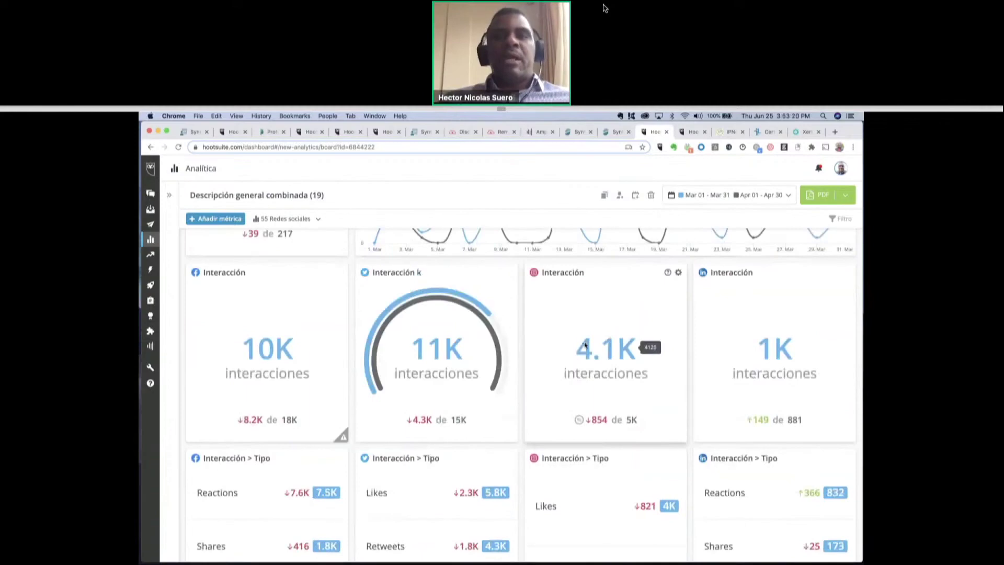
scroll(584, 343, "up", 3)
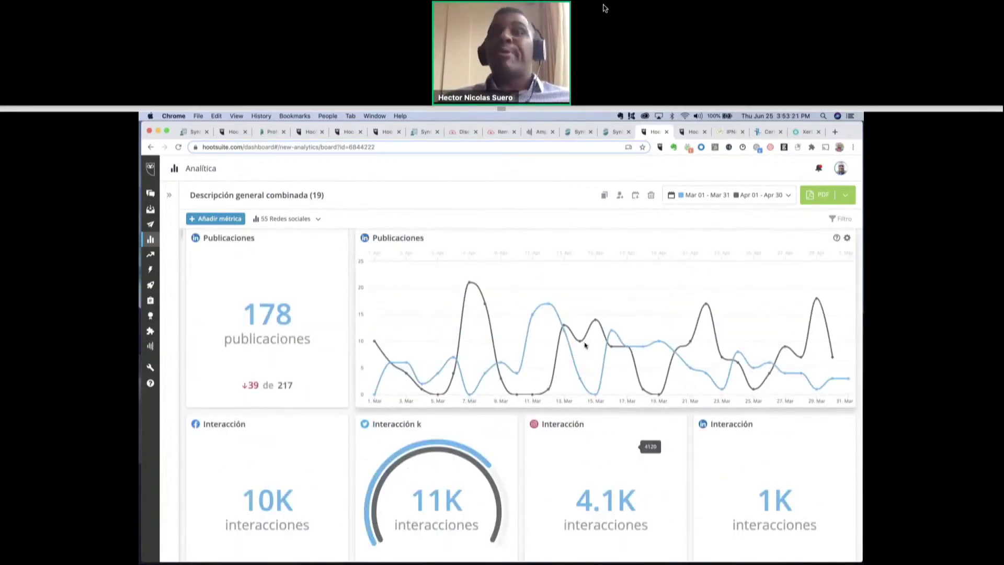
scroll(585, 345, "up", 3)
mouse_move(753, 246)
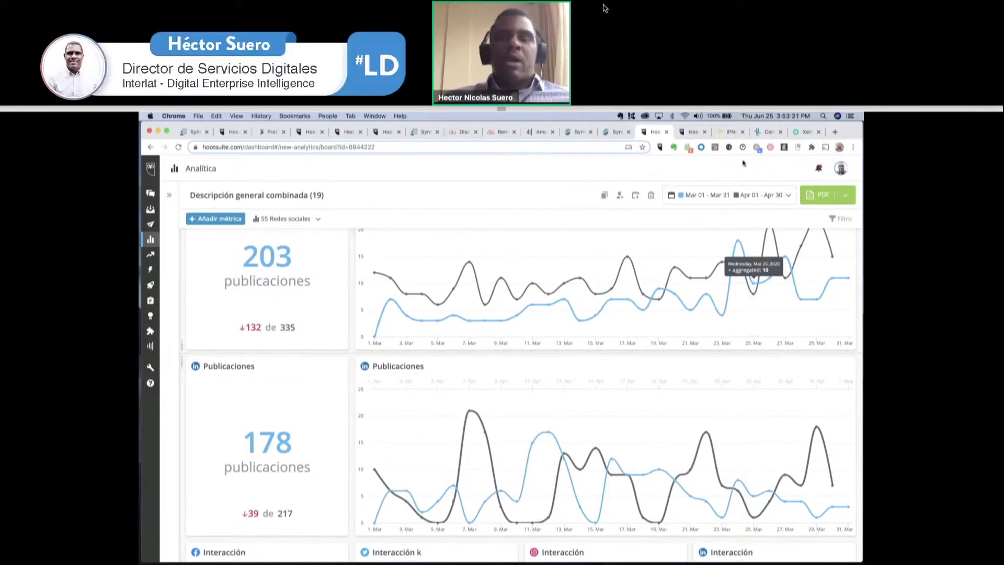
Switch to IPNoticias and view the Tipo de medio options in Búsqueda de emisiones y notas
left_click(724, 134)
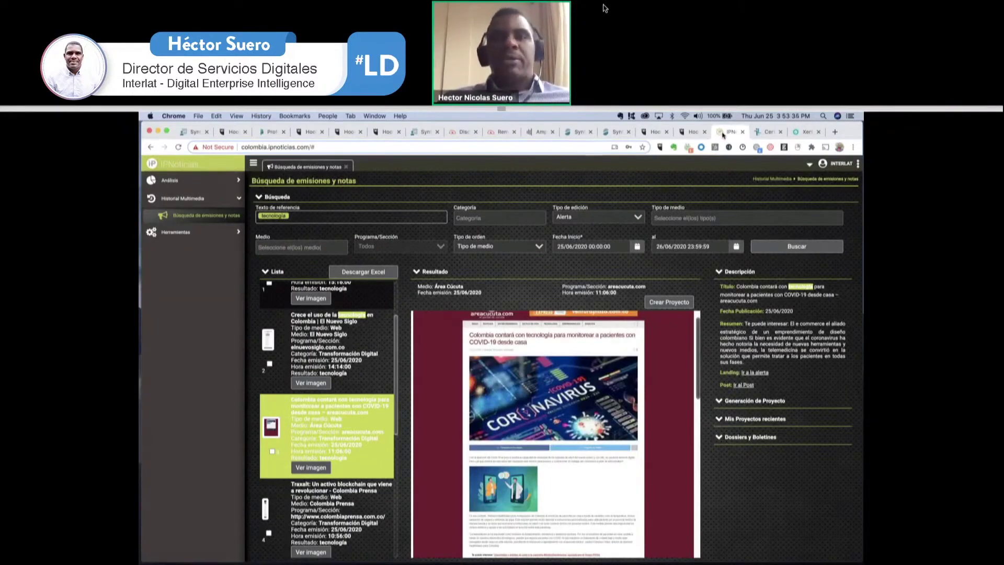
left_click(693, 218)
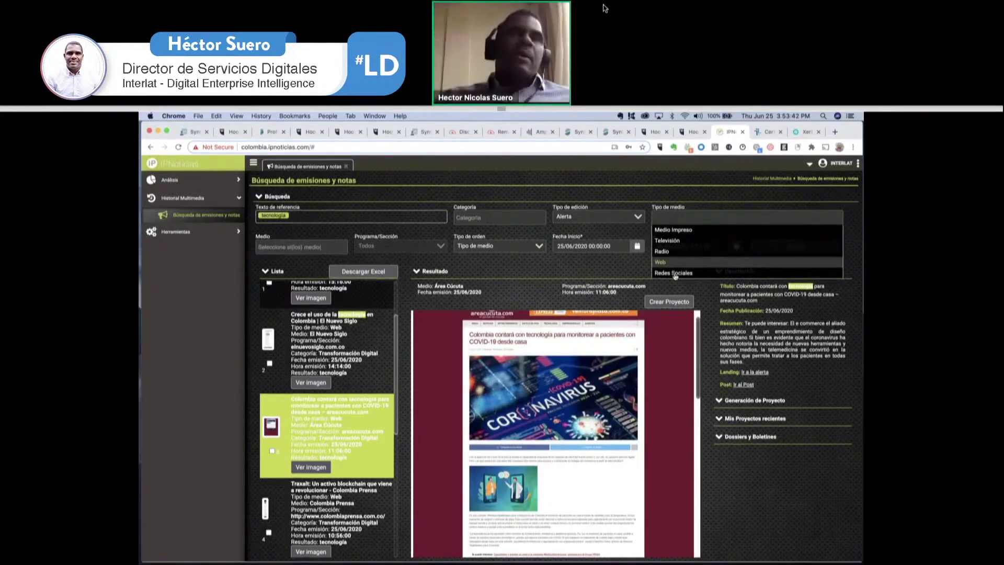
left_click(665, 386)
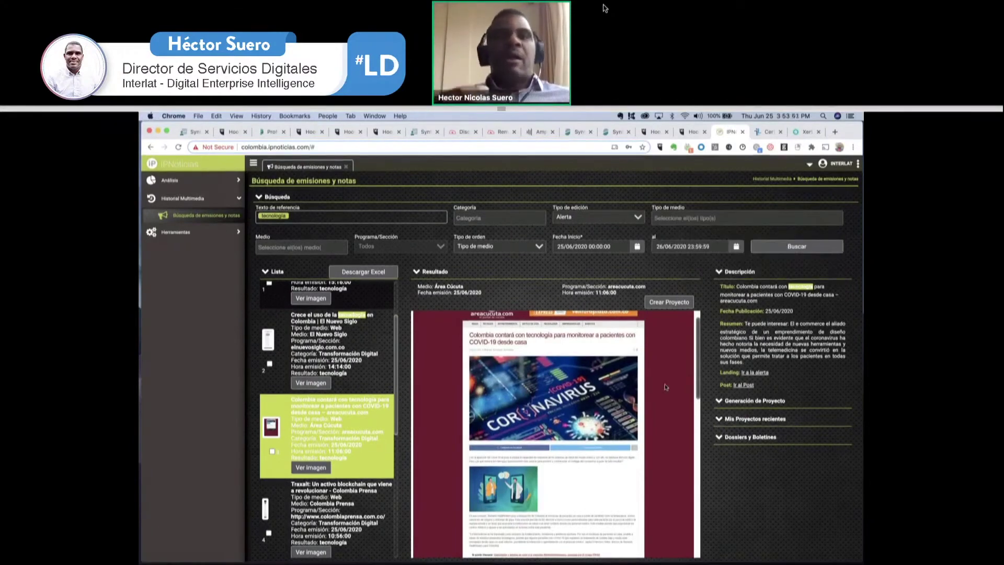
Switch to the full-screen Synthesio display and view its map of mentions
key("ctrl+Left")
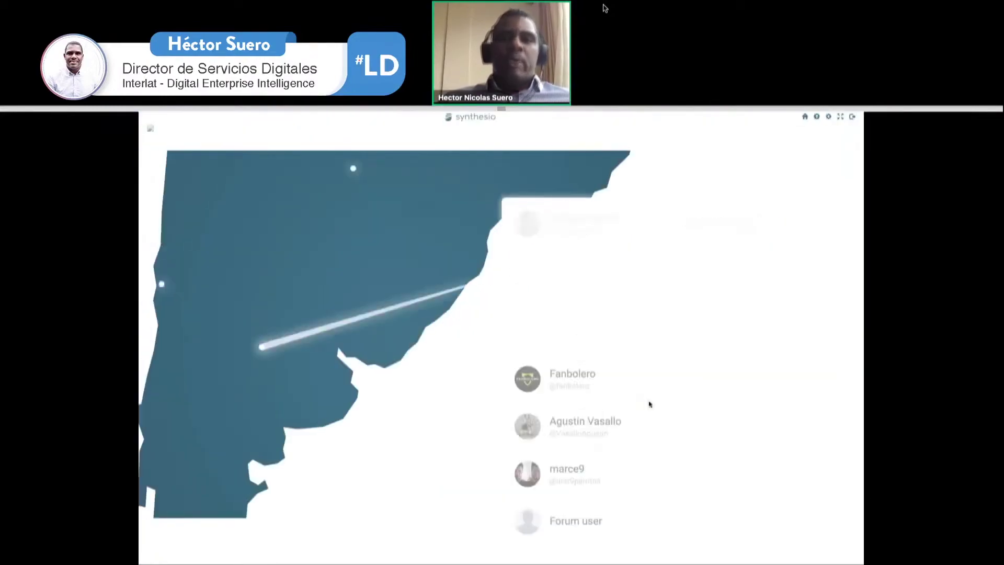
key("ctrl+Left")
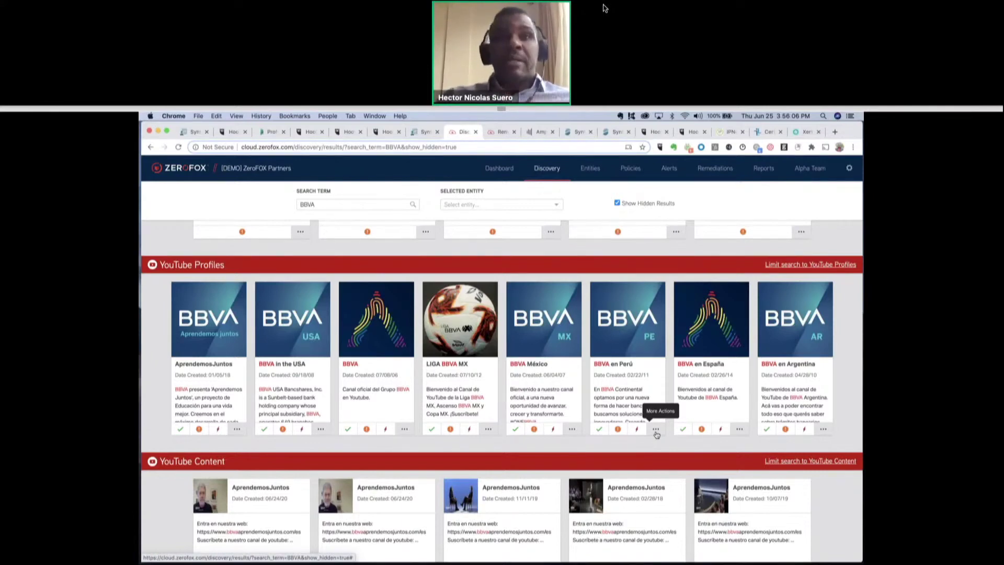
Switch to the ZeroFOX Remediations list, review the takedown requests, and open the May 12, 2020 YouTube remediation
left_click(497, 133)
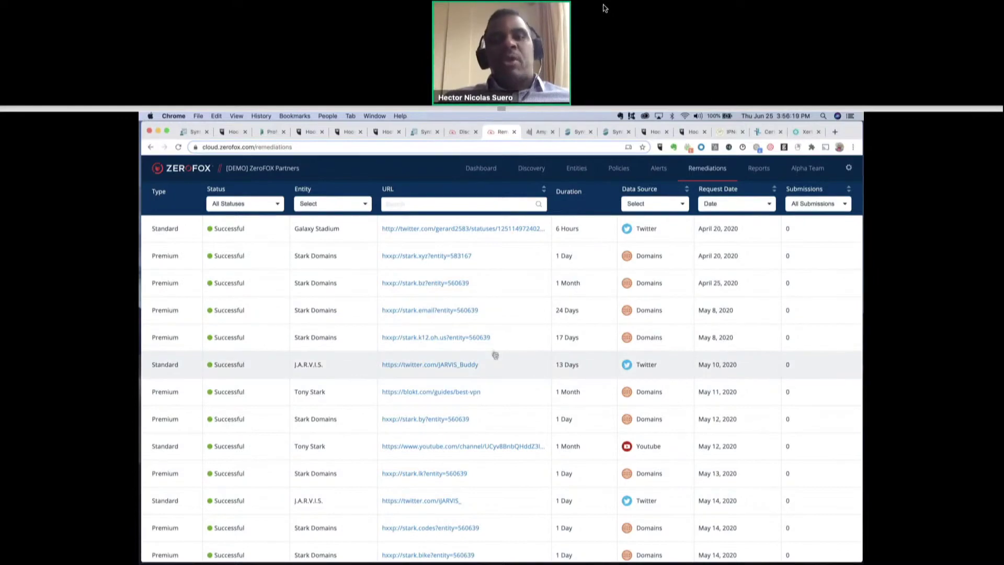
scroll(495, 354, "down", 3)
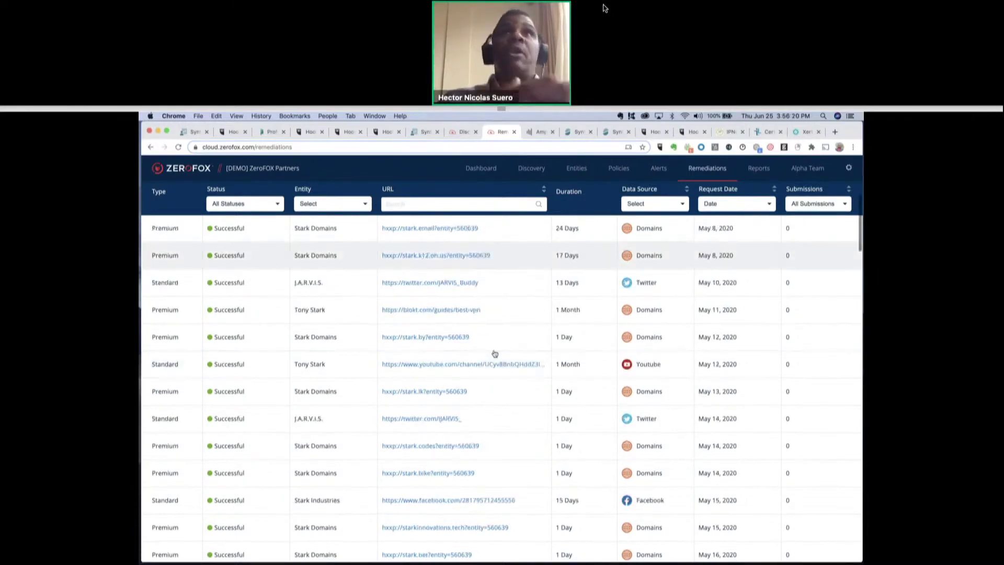
scroll(494, 355, "down", 2)
scroll(495, 354, "down", 3)
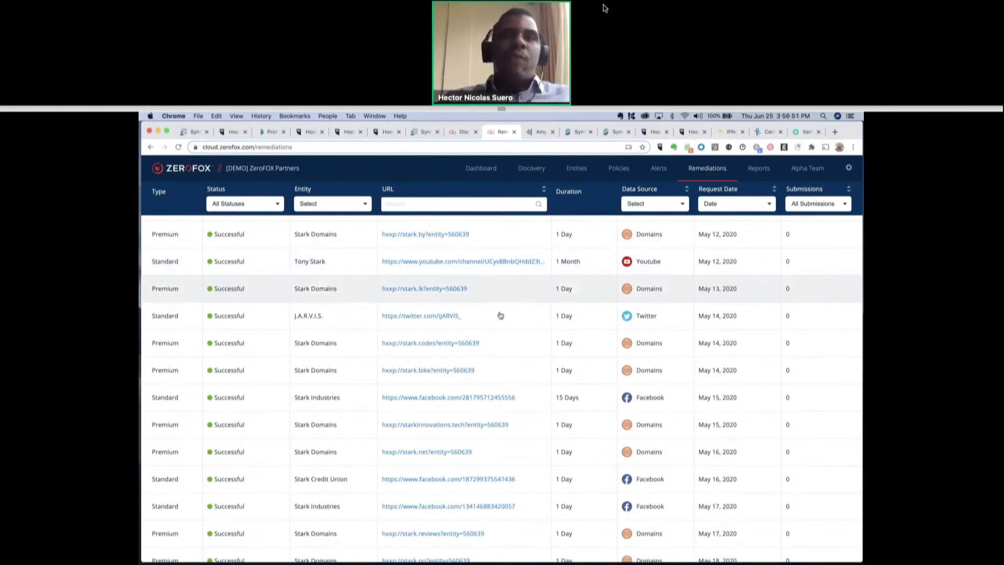
left_click(504, 260)
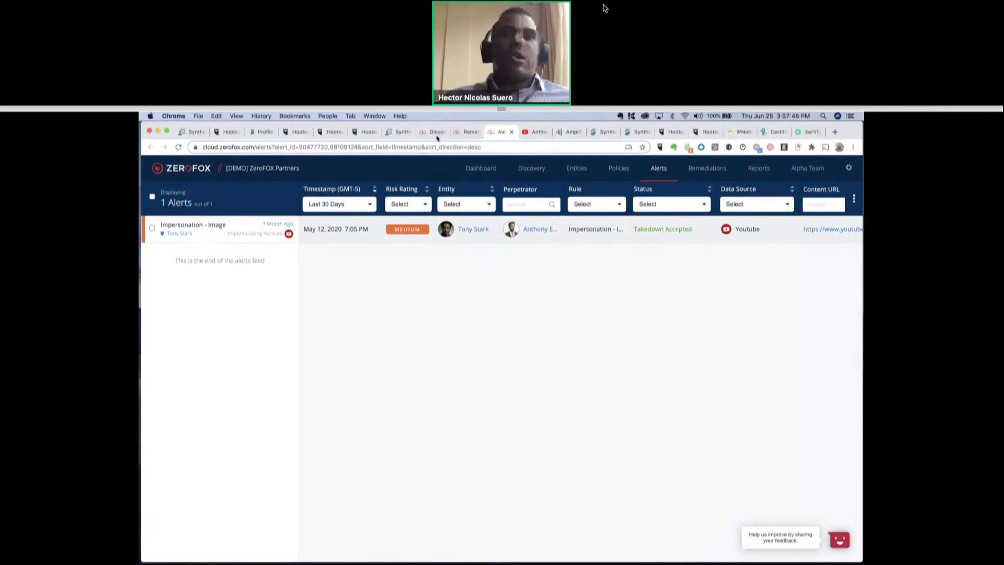
Open the ZeroFOX dashboard and examine the Alerts, Top Entities and Takedown Metrics charts
left_click(482, 169)
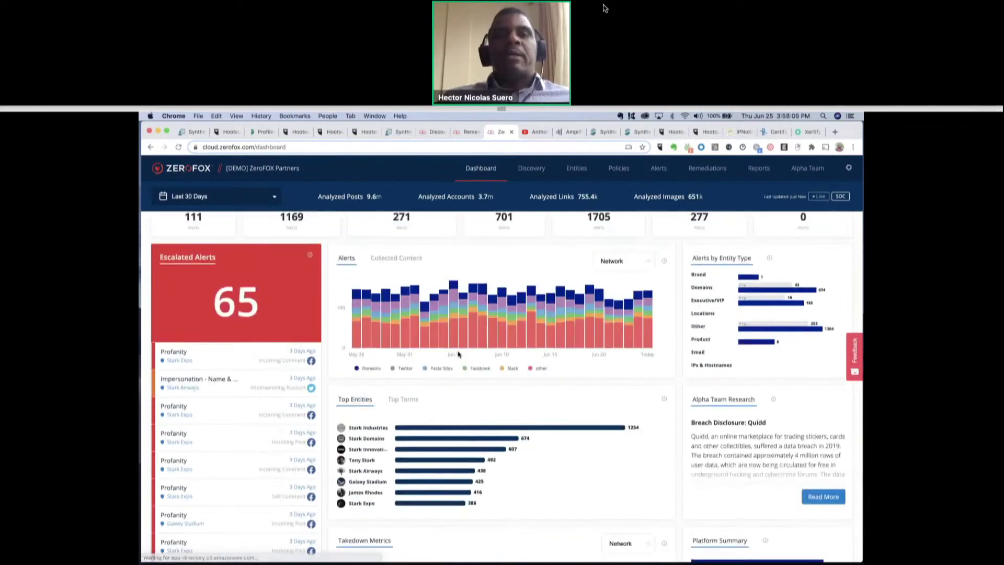
scroll(458, 355, "down", 2)
scroll(463, 504, "down", 2)
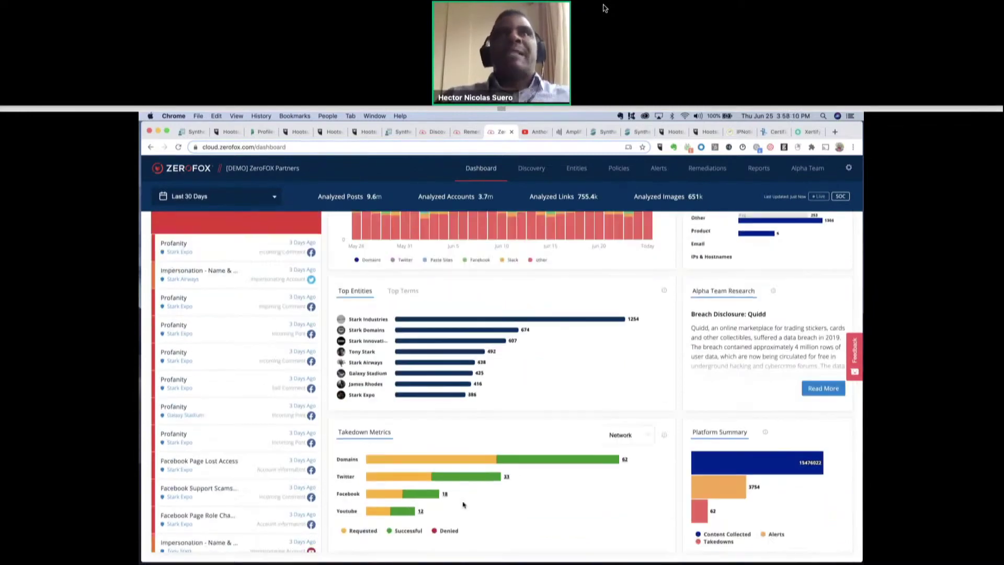
Review the ZeroFOX dashboard's alert source totals and Escalated Alerts, and switch to the full-screen Synthesio map of mentions
scroll(463, 504, "up", 1)
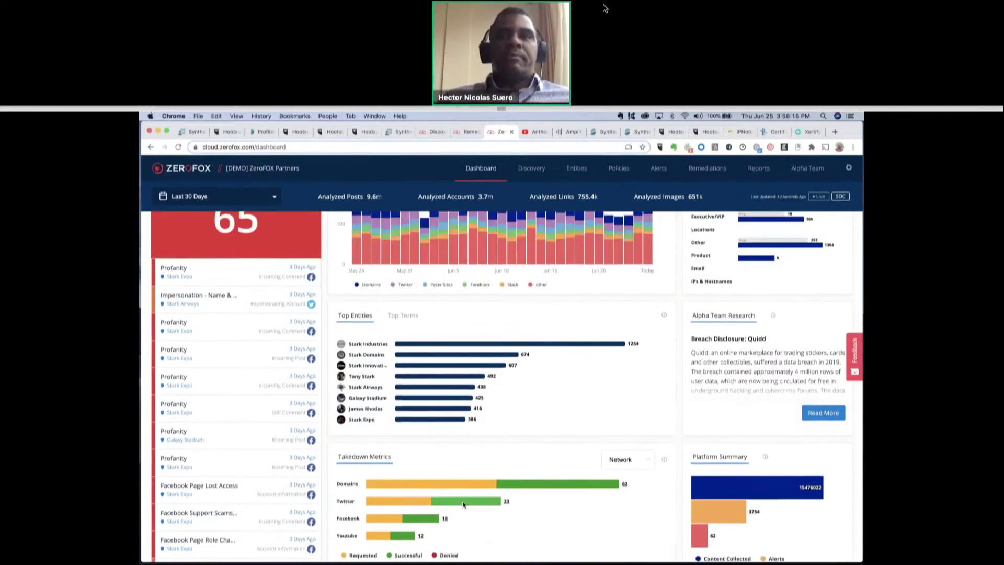
scroll(464, 505, "up", 4)
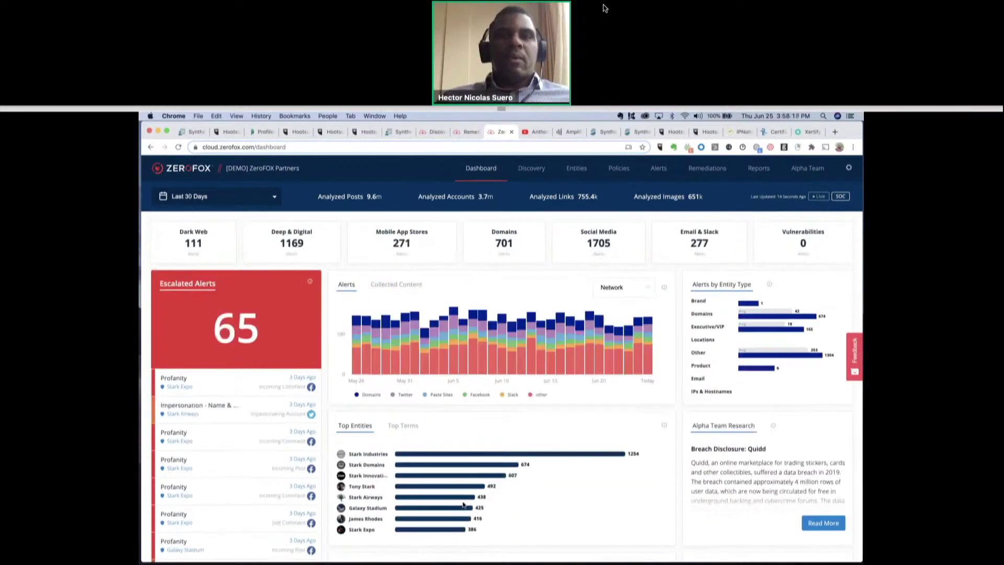
key("ctrl+Left")
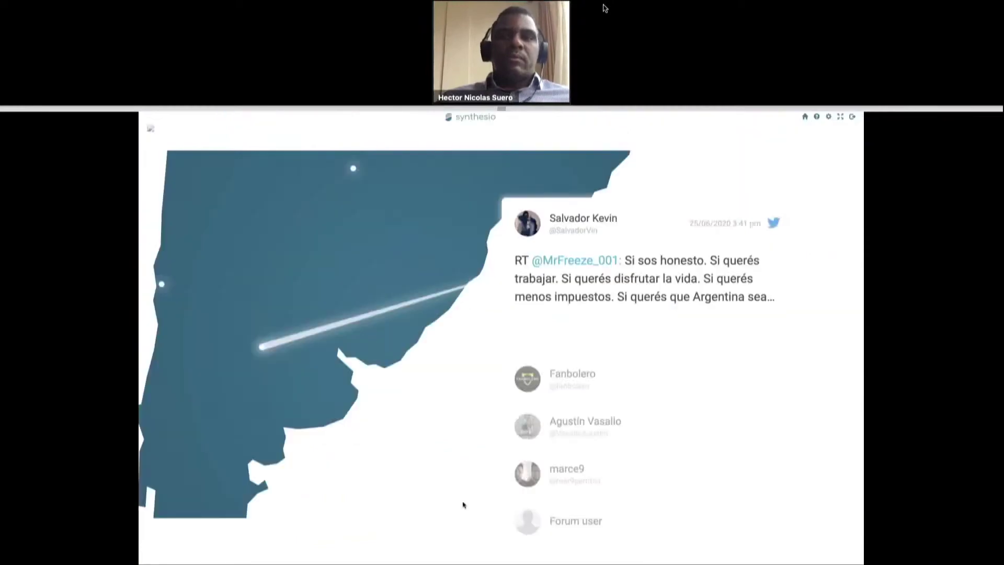
key("ctrl+Left")
key("ctrl+Left")
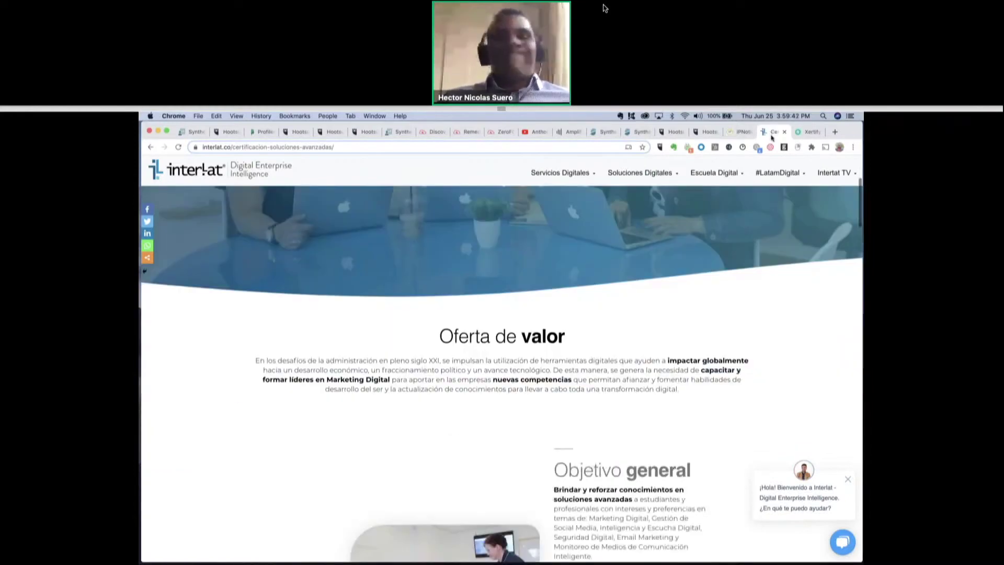
Read through Interlat's advanced solutions certification page, from Oferta de valor through objectives, audience, certification and duration to the Programas section
scroll(502, 366, "down", 3)
scroll(502, 366, "down", 3)
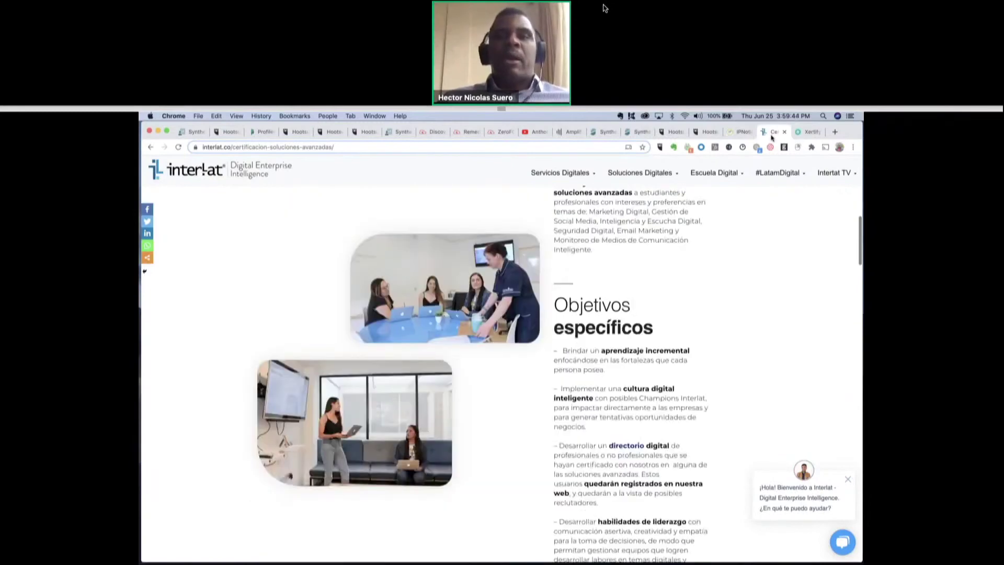
scroll(502, 366, "down", 5)
scroll(502, 366, "down", 5)
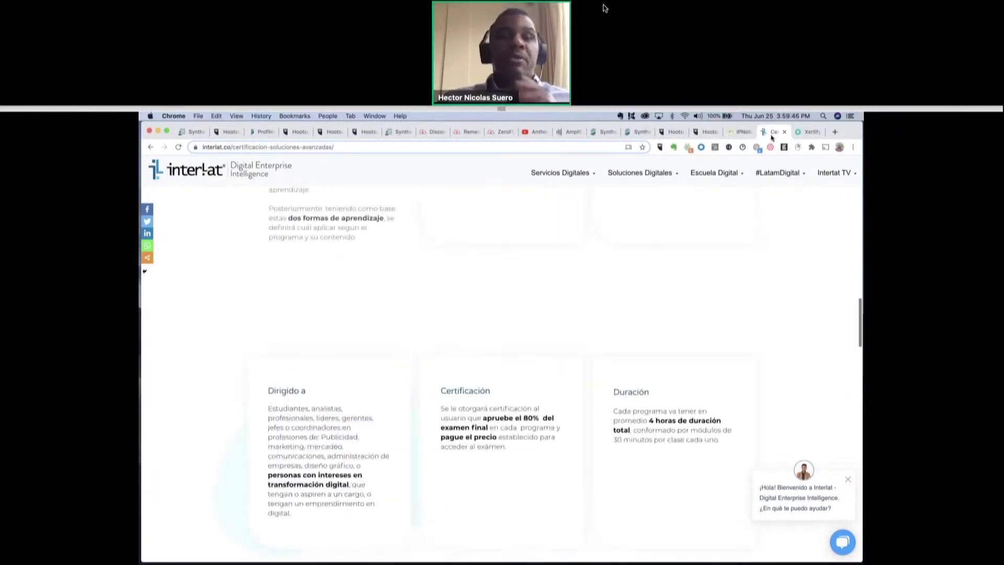
scroll(502, 366, "down", 2)
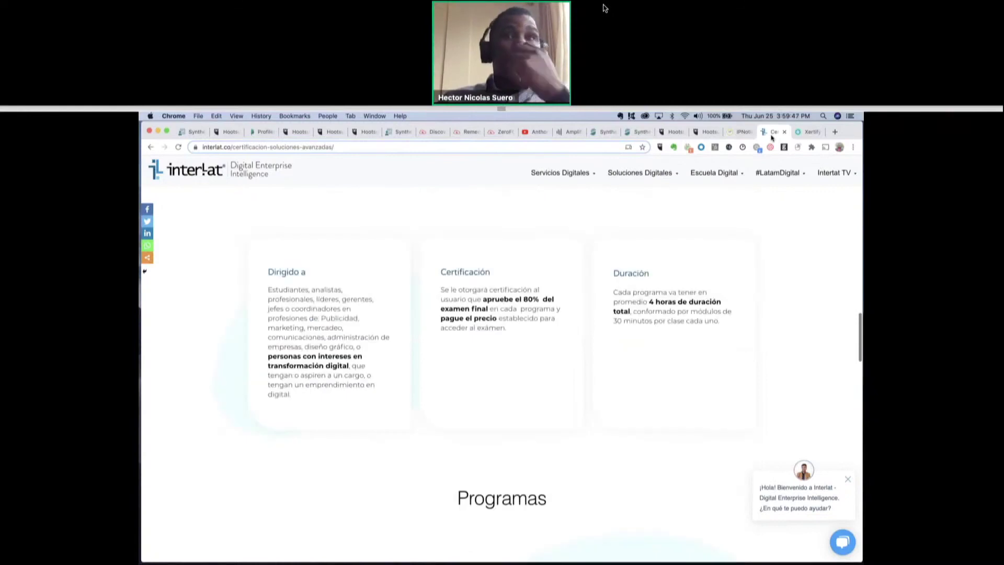
scroll(502, 366, "down", 4)
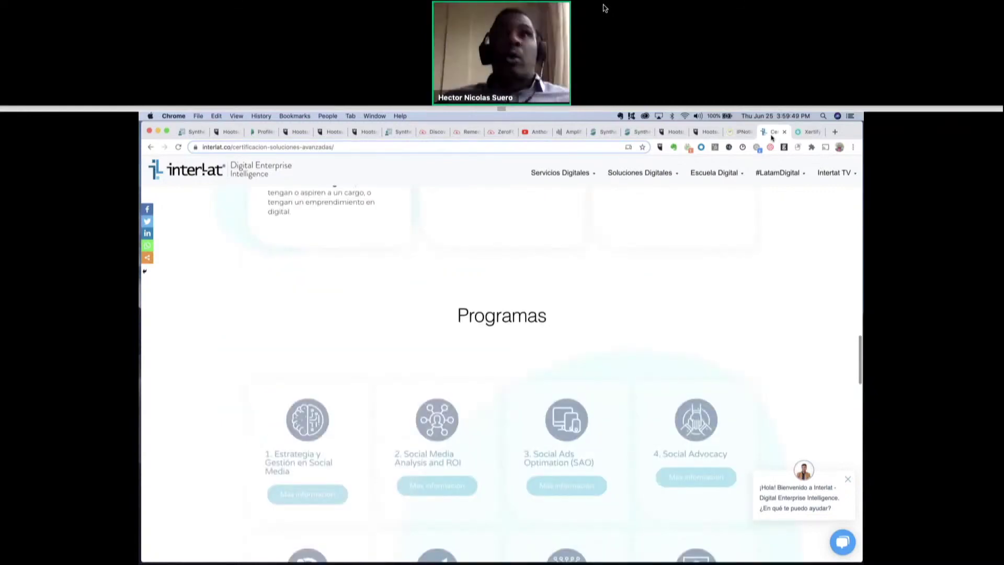